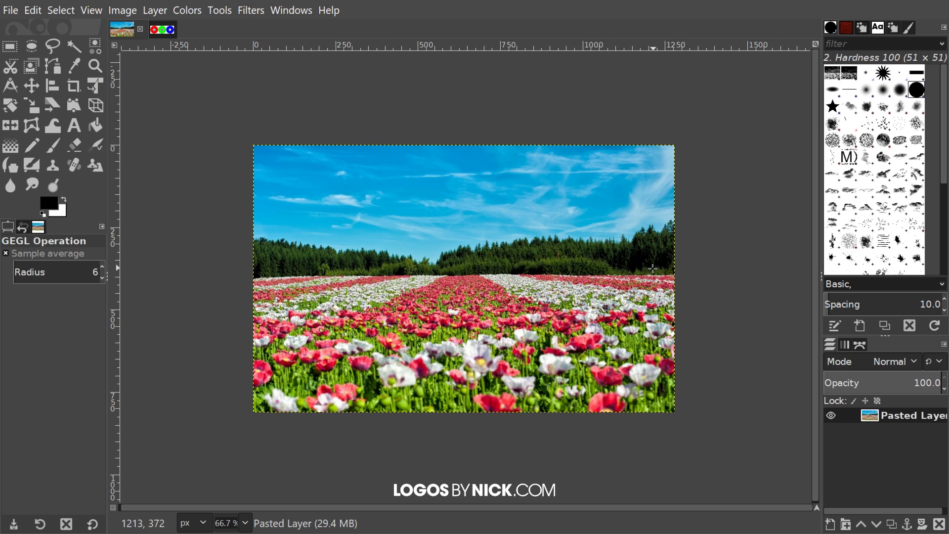
- Show the image's Channels dialog and locate its entry among the dockable dialogs
{"action": "left_click", "coordinate": [845, 344]}
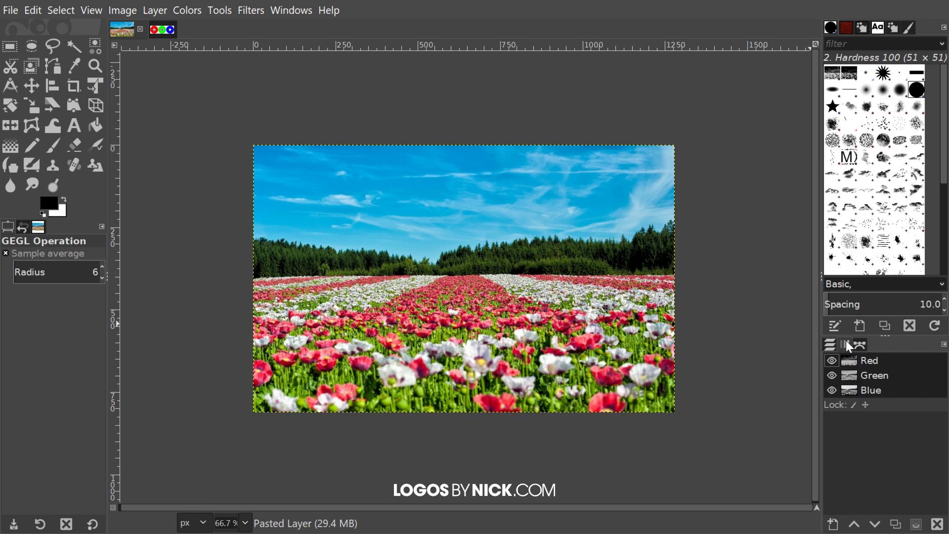
{"action": "left_click", "coordinate": [290, 10]}
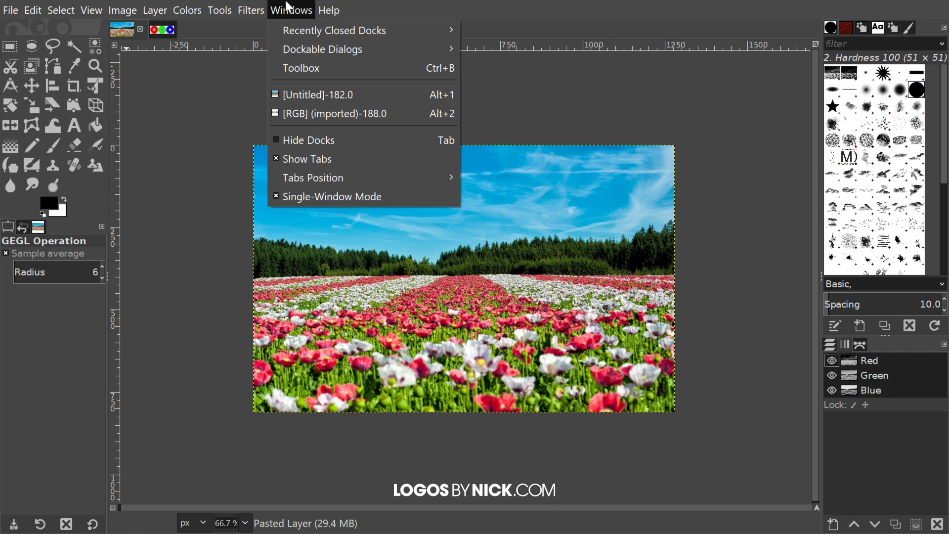
{"action": "mouse_move", "coordinate": [363, 50]}
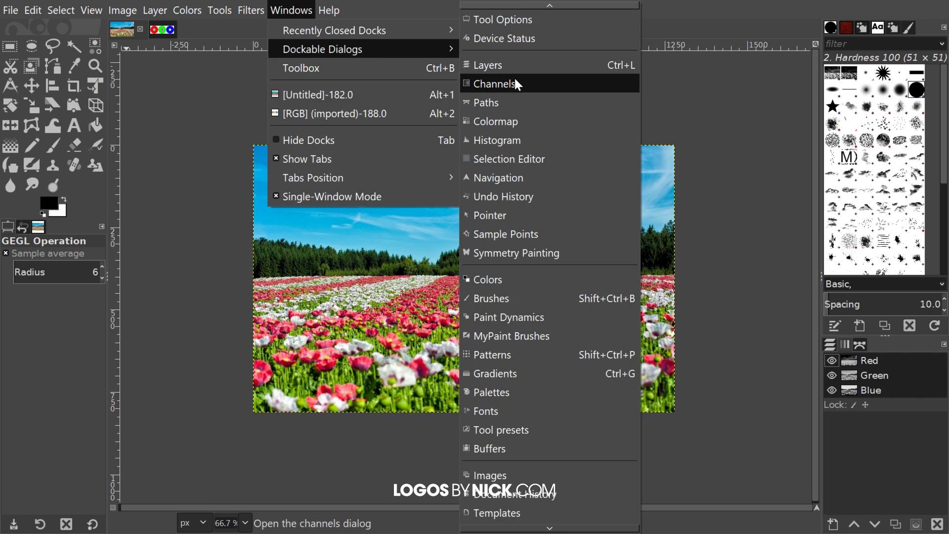
{"action": "left_click", "coordinate": [296, 9]}
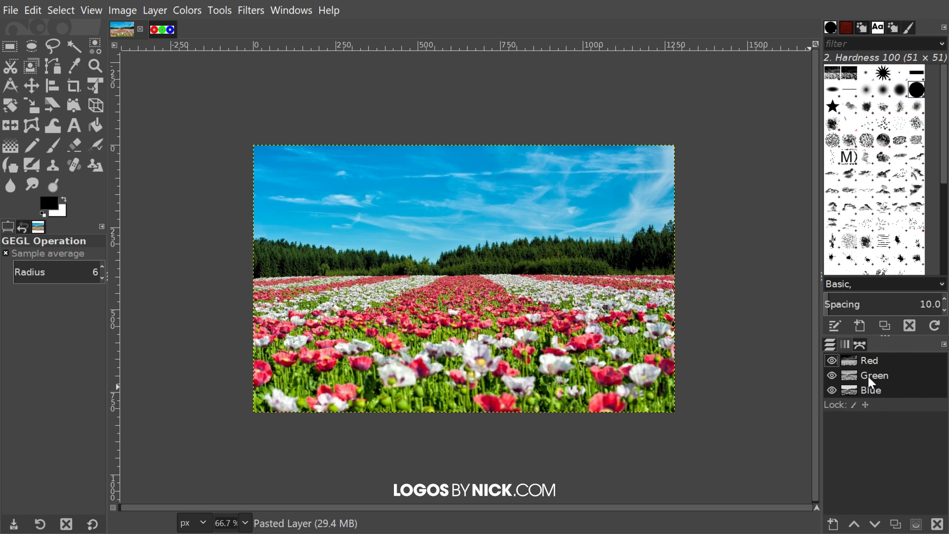
- Hide the Red, Green and Blue channels one at a time to preview the image without each
{"action": "left_click", "coordinate": [832, 360]}
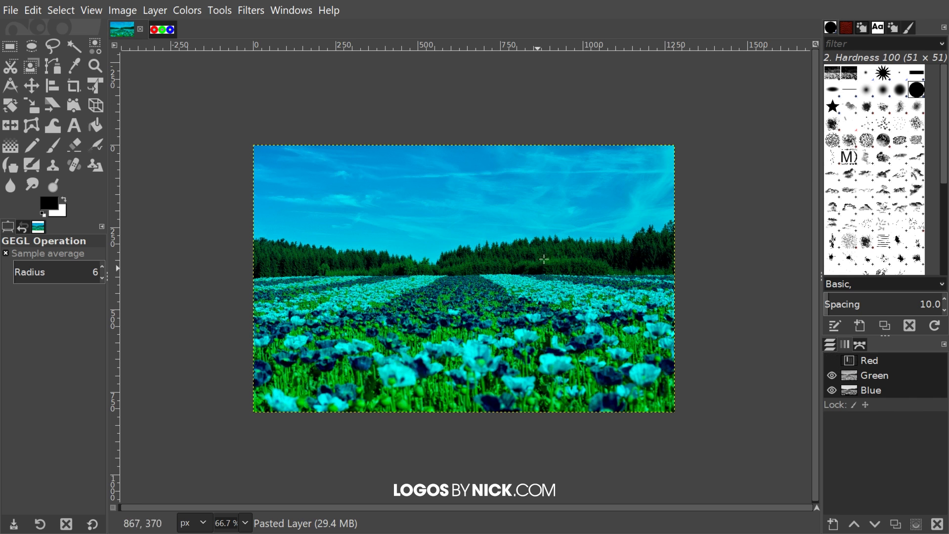
{"action": "left_click", "coordinate": [832, 360]}
{"action": "left_click", "coordinate": [832, 375]}
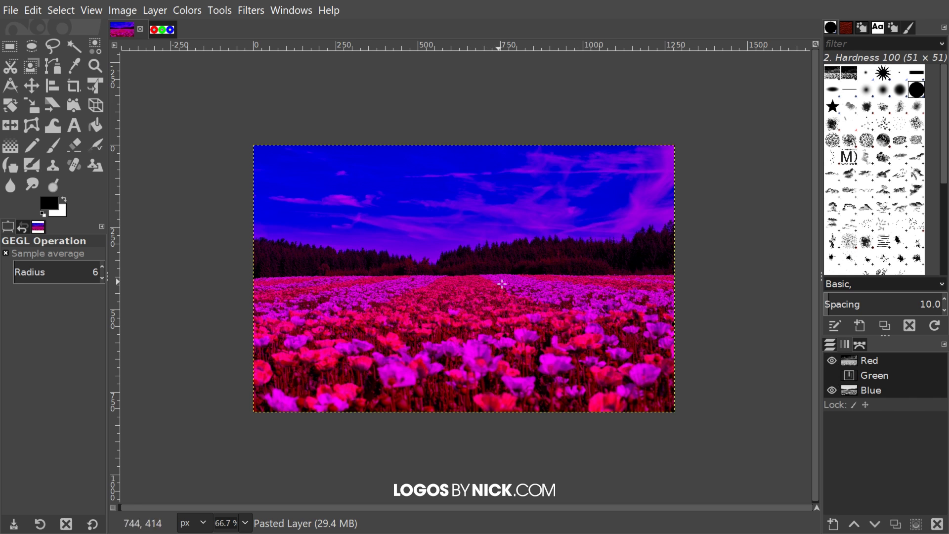
{"action": "left_click", "coordinate": [832, 375]}
{"action": "left_click", "coordinate": [832, 389]}
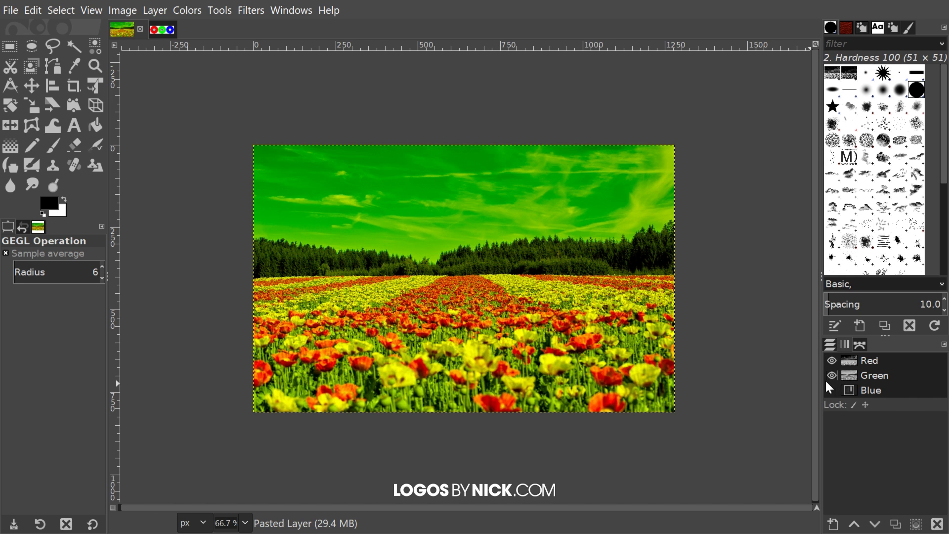
- Preview the image with single color channels visible, including Red alone and Blue alone, and restore all three
{"action": "left_click", "coordinate": [832, 375]}
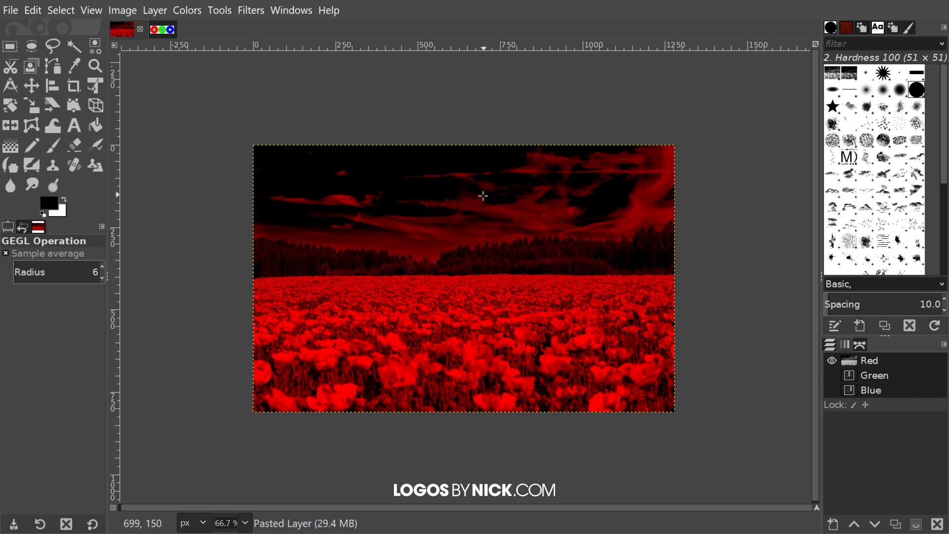
{"action": "left_click", "coordinate": [832, 360]}
{"action": "left_click", "coordinate": [832, 375]}
{"action": "left_click", "coordinate": [834, 375]}
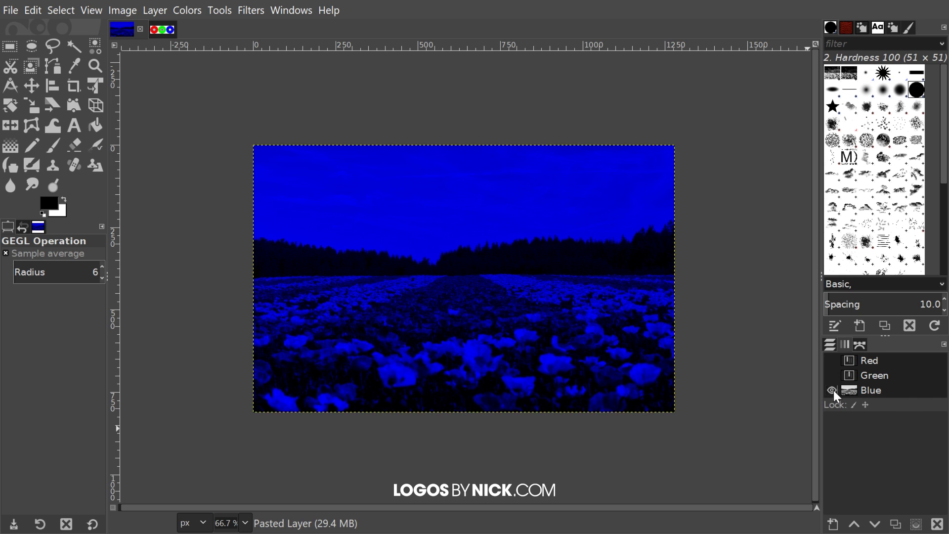
{"action": "left_click", "coordinate": [832, 375]}
{"action": "left_click", "coordinate": [831, 359]}
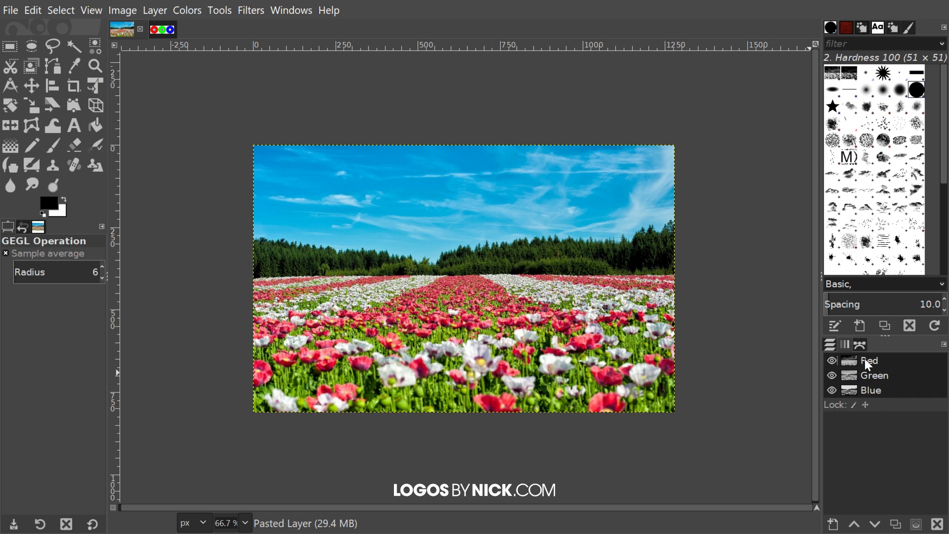
- Decompose the flower-field image into separate grayscale images for its red, green and blue components
{"action": "scroll", "coordinate": [548, 294], "scroll_direction": "up", "scroll_amount": 1}
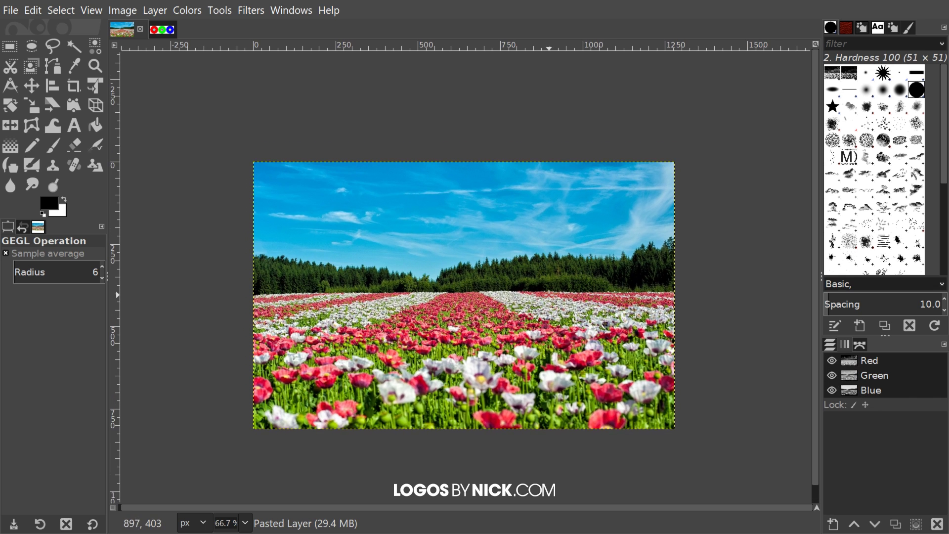
{"action": "scroll", "coordinate": [604, 290], "scroll_direction": "down", "scroll_amount": 1}
{"action": "scroll", "coordinate": [578, 275], "scroll_direction": "right", "scroll_amount": 1}
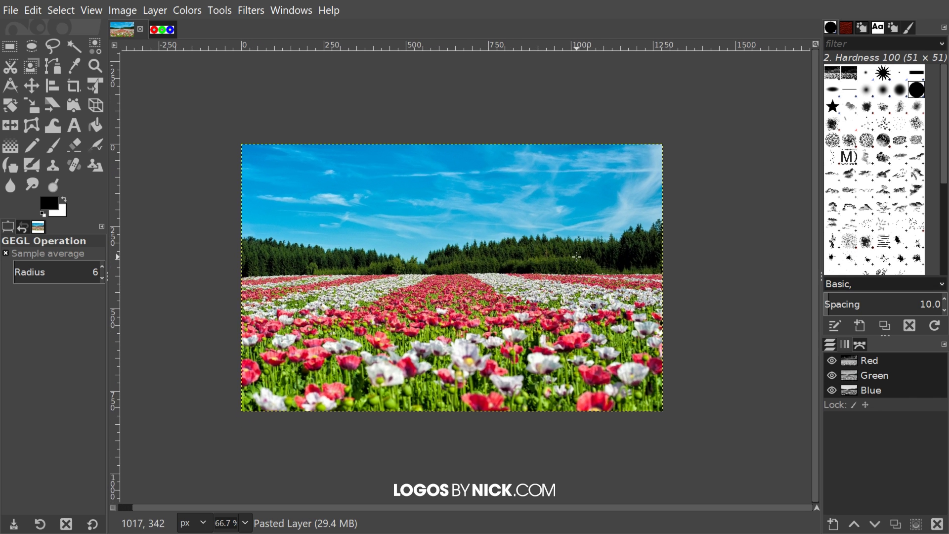
{"action": "left_click", "coordinate": [185, 11]}
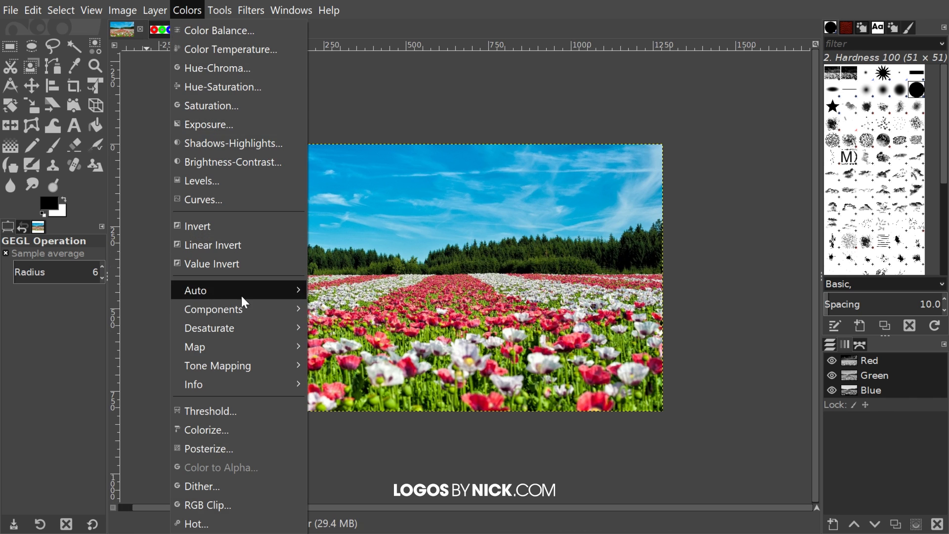
{"action": "mouse_move", "coordinate": [238, 312]}
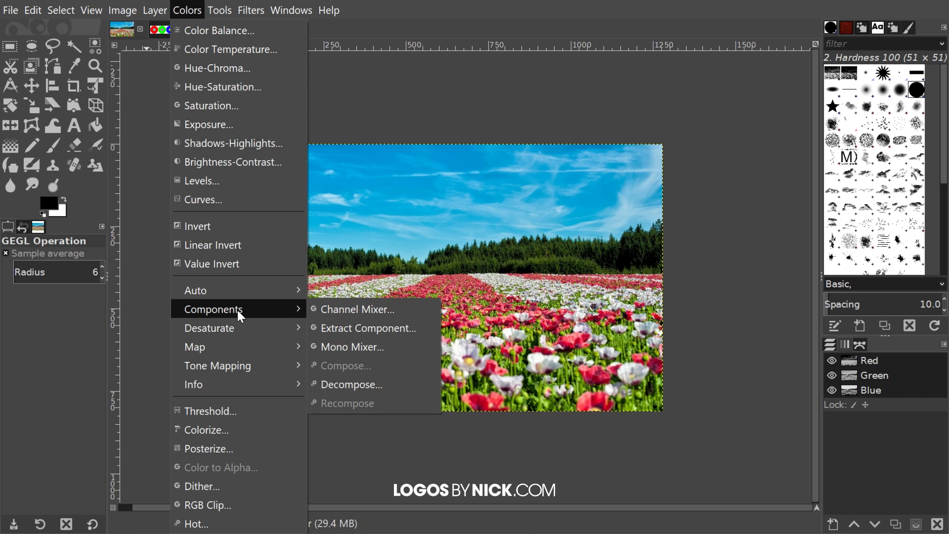
{"action": "left_click", "coordinate": [345, 384]}
{"action": "left_click", "coordinate": [527, 328]}
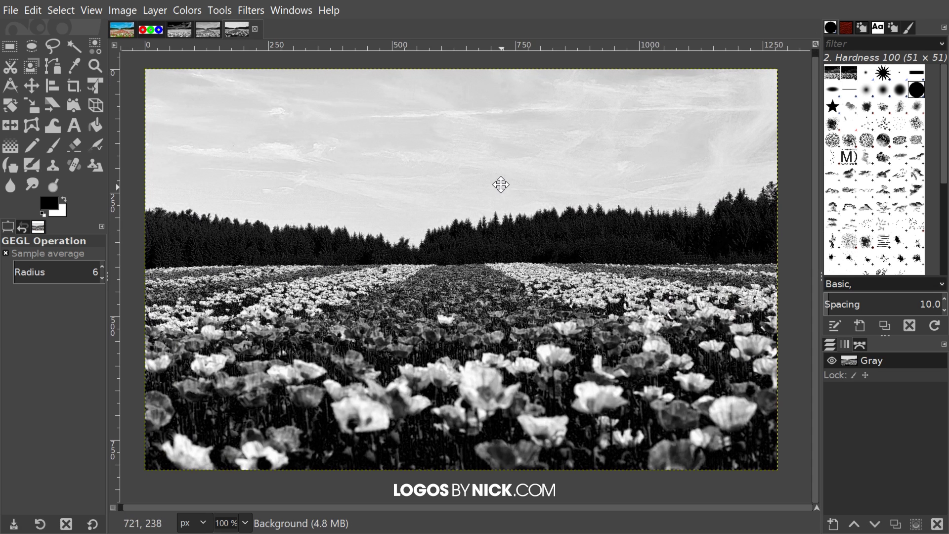
- Examine the three decomposed grayscale images to see how light and dark areas represent each color
{"action": "left_click", "coordinate": [203, 26]}
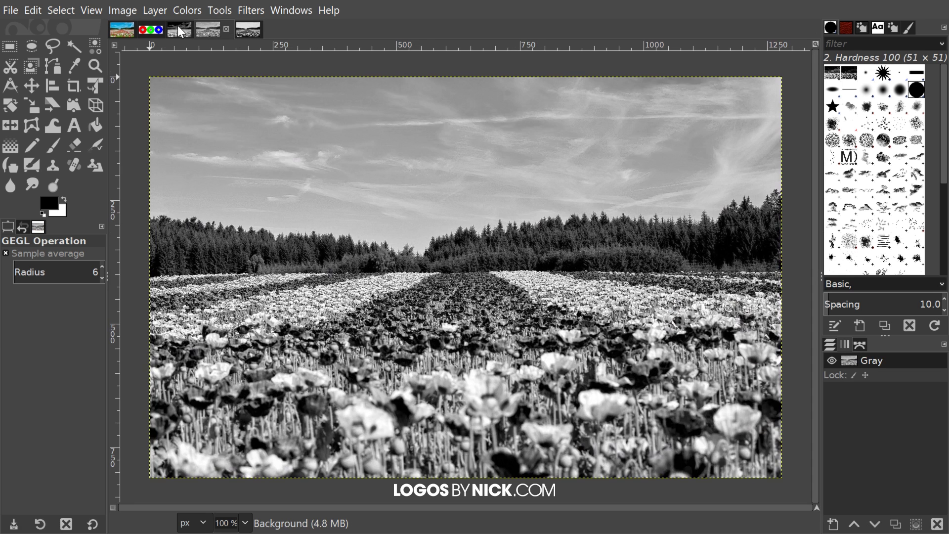
{"action": "left_click", "coordinate": [176, 26]}
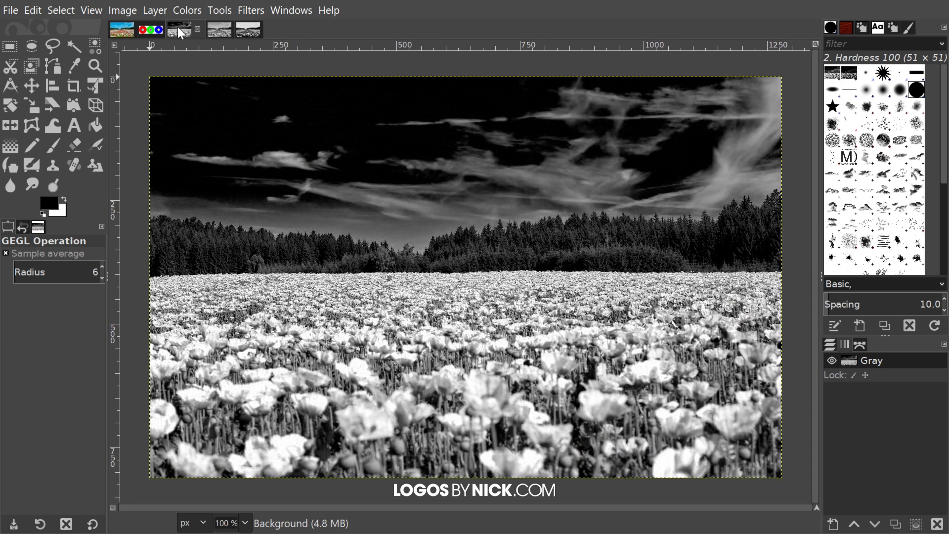
{"action": "left_click", "coordinate": [220, 28]}
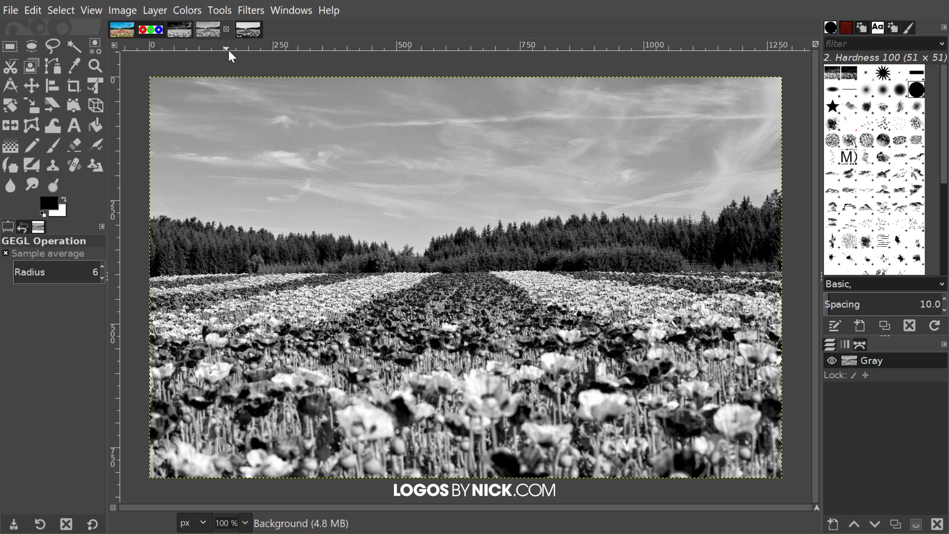
{"action": "left_click", "coordinate": [244, 29]}
{"action": "left_click", "coordinate": [178, 36]}
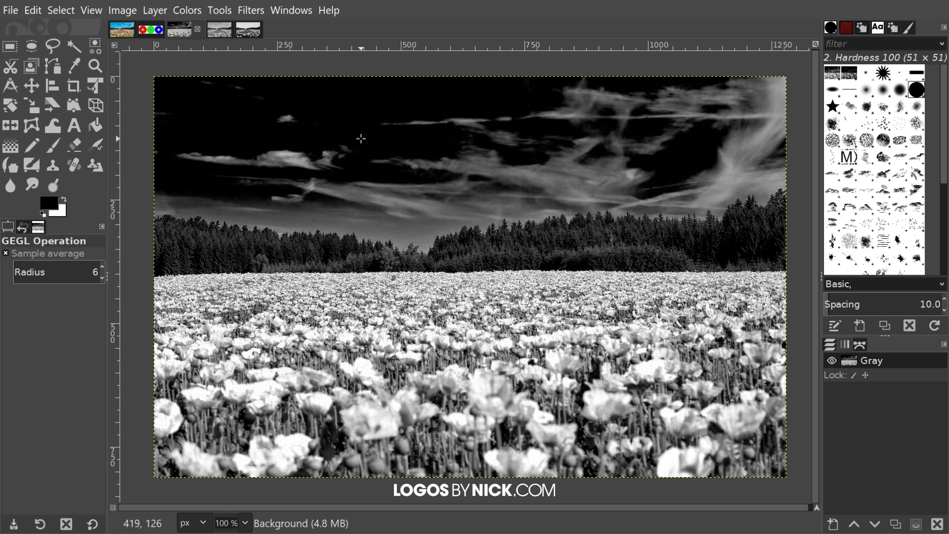
{"action": "left_click", "coordinate": [218, 26]}
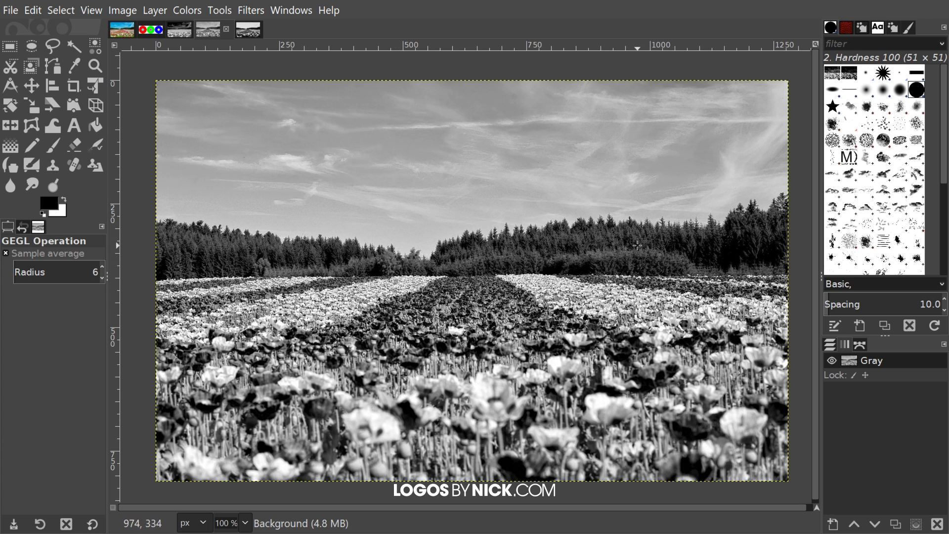
{"action": "left_click", "coordinate": [247, 29]}
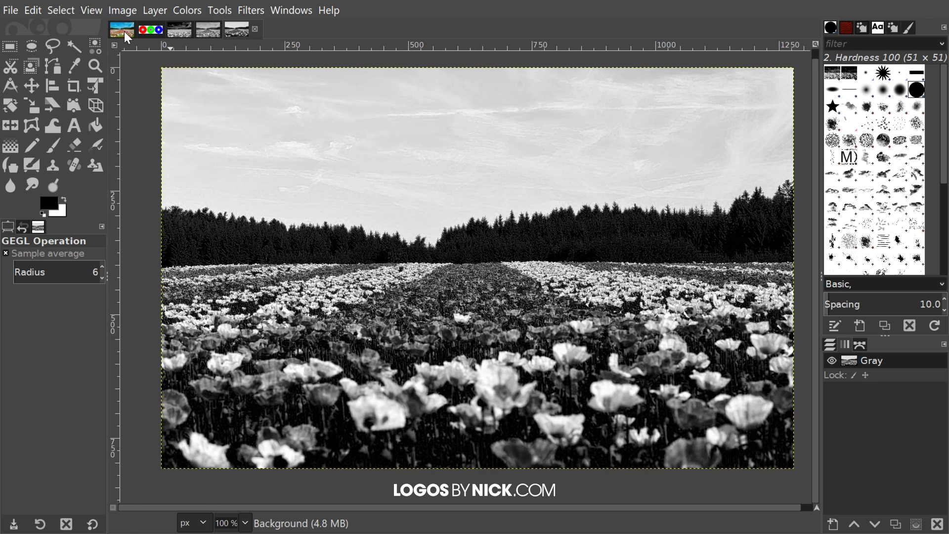
- Compare the original color photo with its decomposed grayscale channel images
{"action": "left_click", "coordinate": [124, 32]}
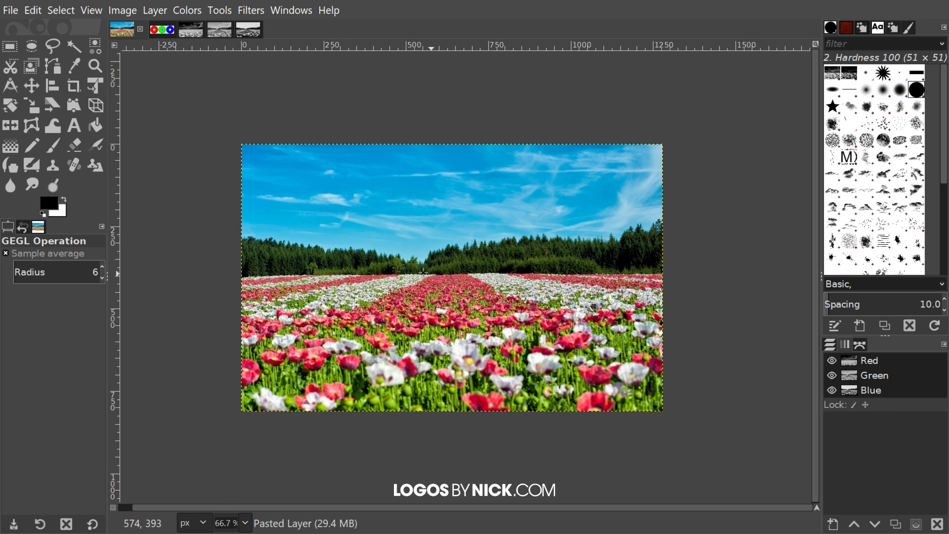
{"action": "left_click", "coordinate": [219, 31]}
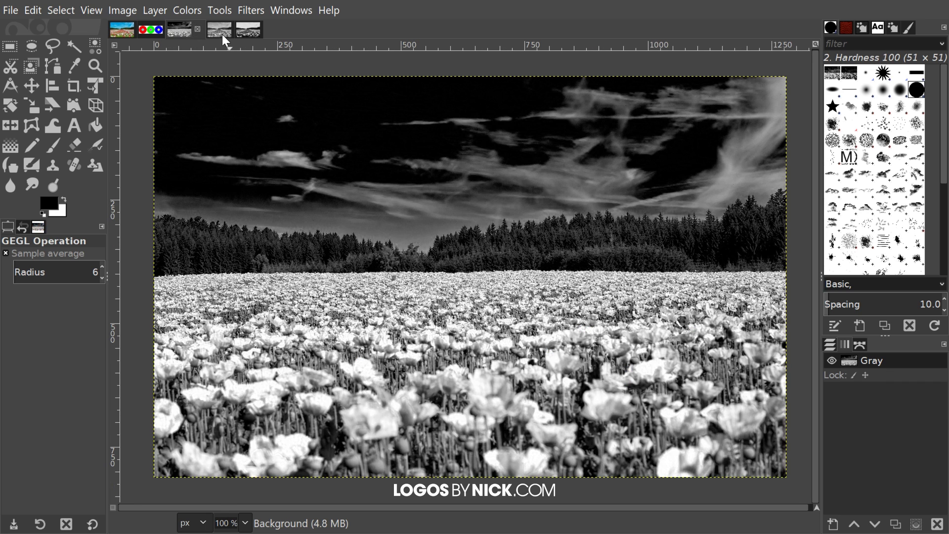
{"action": "left_click", "coordinate": [255, 36]}
{"action": "left_click", "coordinate": [179, 24]}
- Copy the visible content of the original color photo and paste it as a new image
{"action": "left_click", "coordinate": [120, 26]}
{"action": "left_click", "coordinate": [34, 9]}
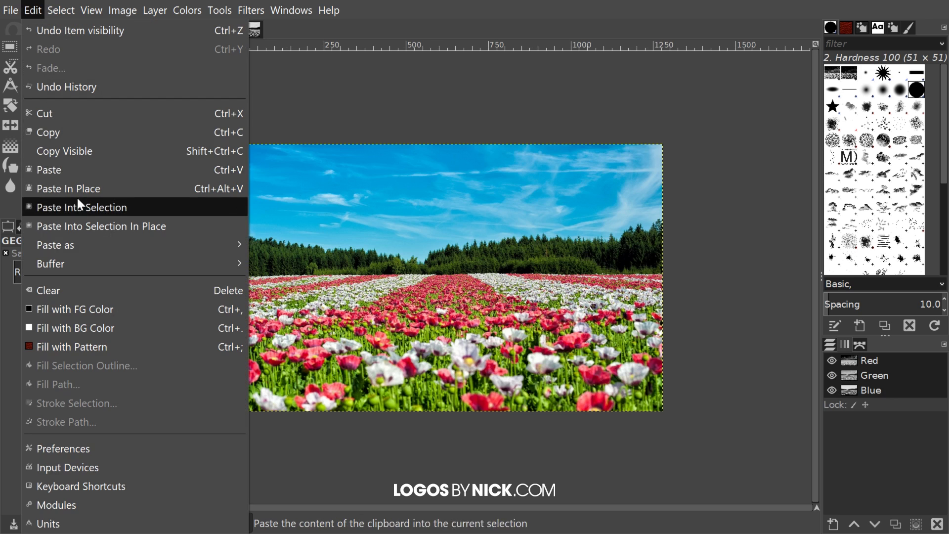
{"action": "left_click", "coordinate": [82, 153]}
{"action": "left_click", "coordinate": [34, 11]}
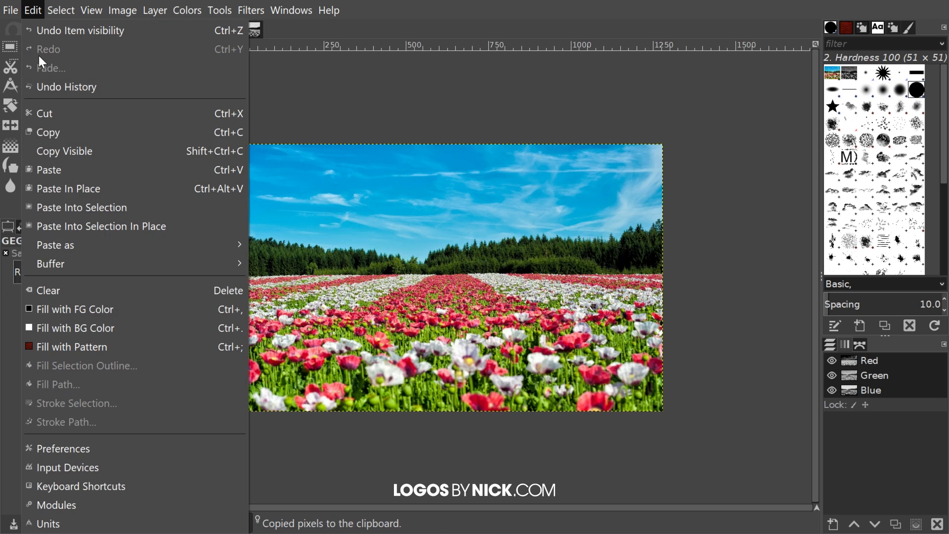
{"action": "mouse_move", "coordinate": [152, 242]}
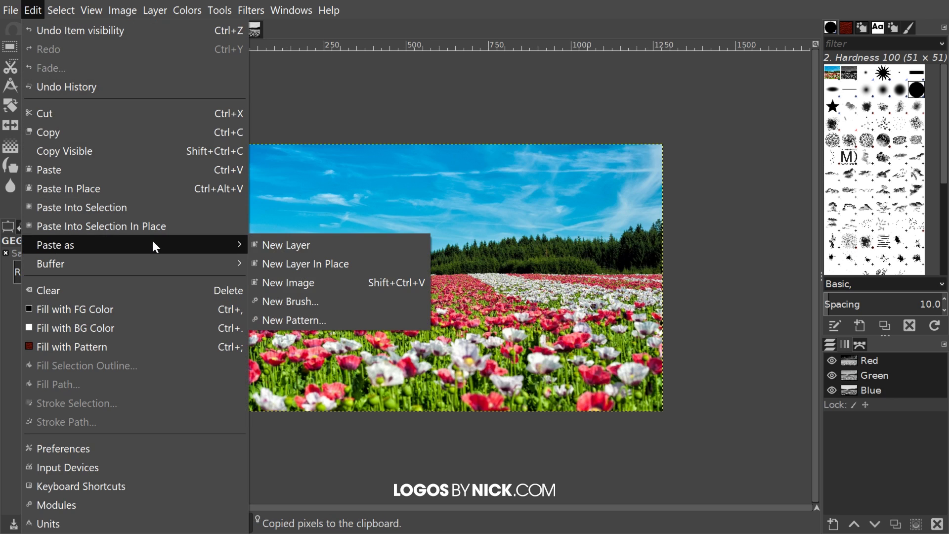
{"action": "left_click", "coordinate": [307, 282]}
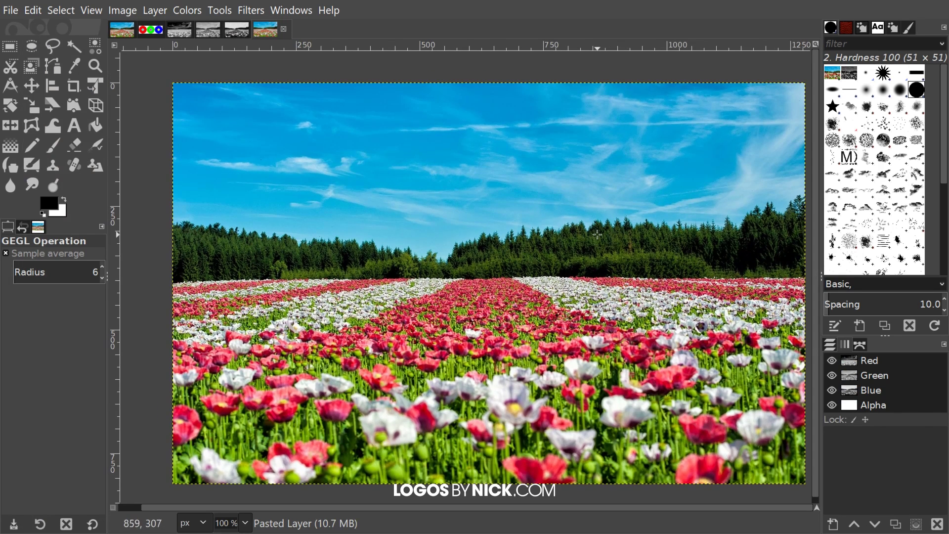
- Erase a broad swath across the tree line with the size 51 Eraser and undo the erasure
{"action": "scroll", "coordinate": [597, 234], "scroll_direction": "down", "scroll_amount": 1}
{"action": "left_click_drag", "start_coordinate": [610, 259], "coordinate": [569, 270]}
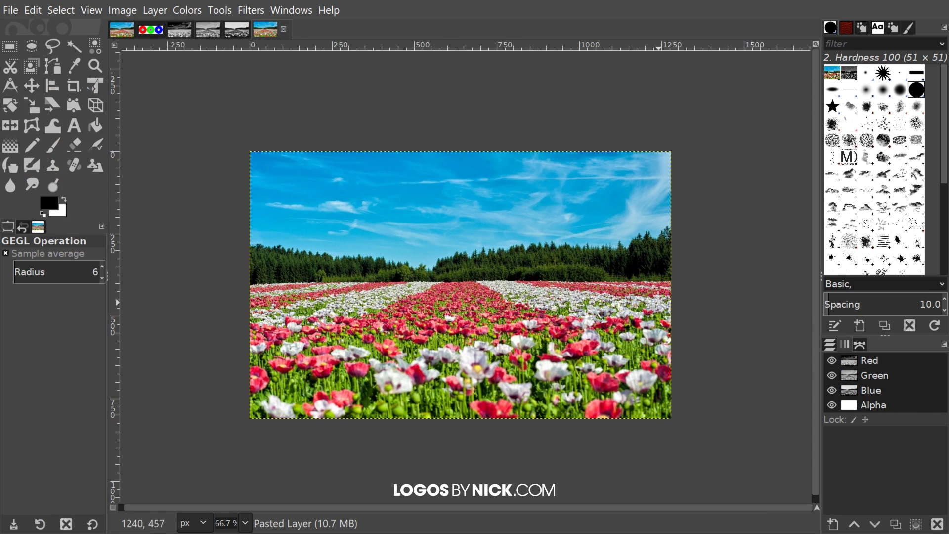
{"action": "left_click", "coordinate": [53, 145]}
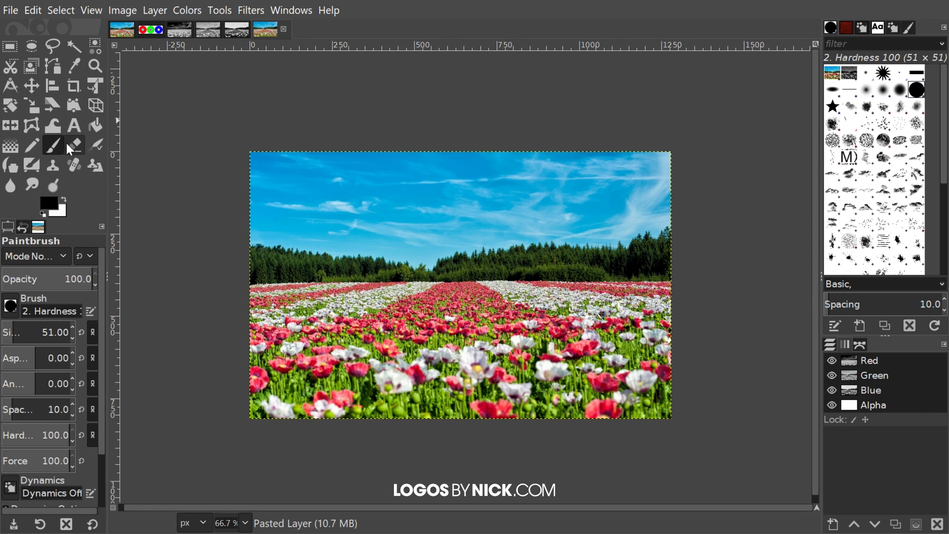
{"action": "left_click", "coordinate": [75, 145]}
{"action": "mouse_move", "coordinate": [470, 255]}
{"action": "left_mouse_down"}
{"action": "mouse_move", "coordinate": [662, 218]}
{"action": "mouse_move", "coordinate": [457, 311]}
{"action": "left_mouse_up"}
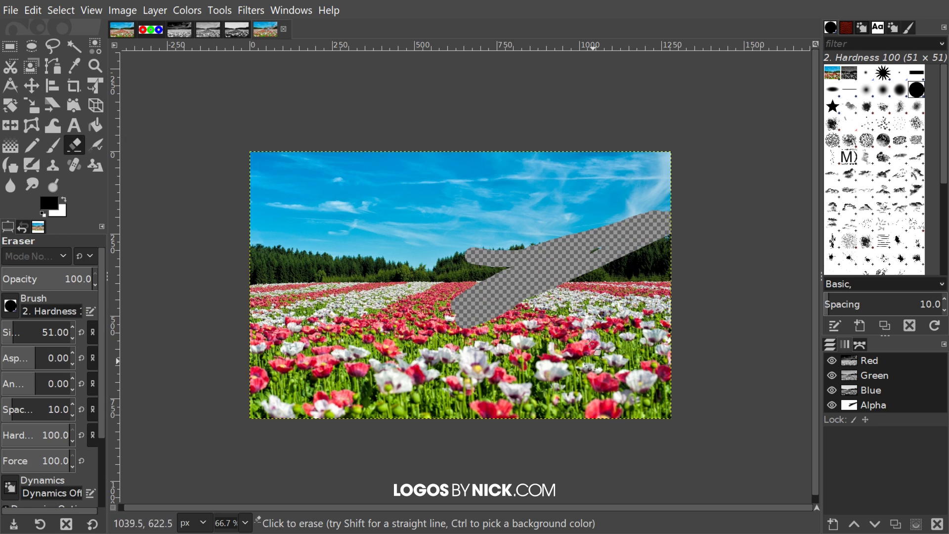
{"action": "key", "text": "ctrl+z"}
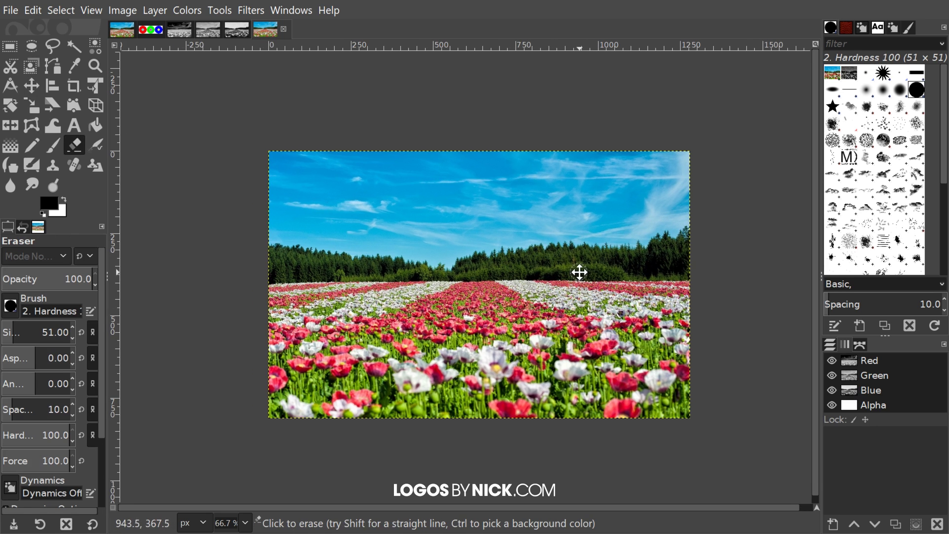
- Hide the Alpha channel and desaturate the pasted copy with a Saturation scale of 0
{"action": "left_click", "coordinate": [832, 405]}
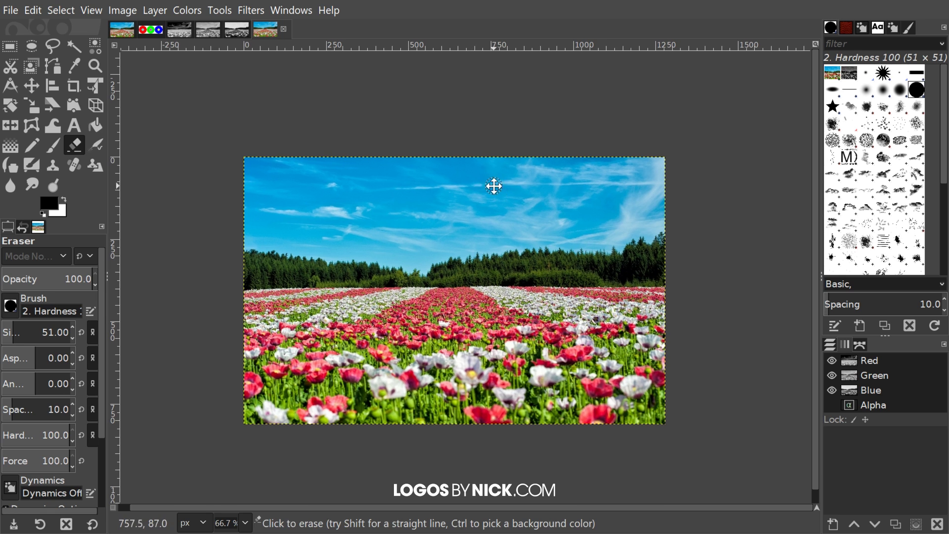
{"action": "left_click", "coordinate": [191, 10]}
{"action": "left_click", "coordinate": [207, 102]}
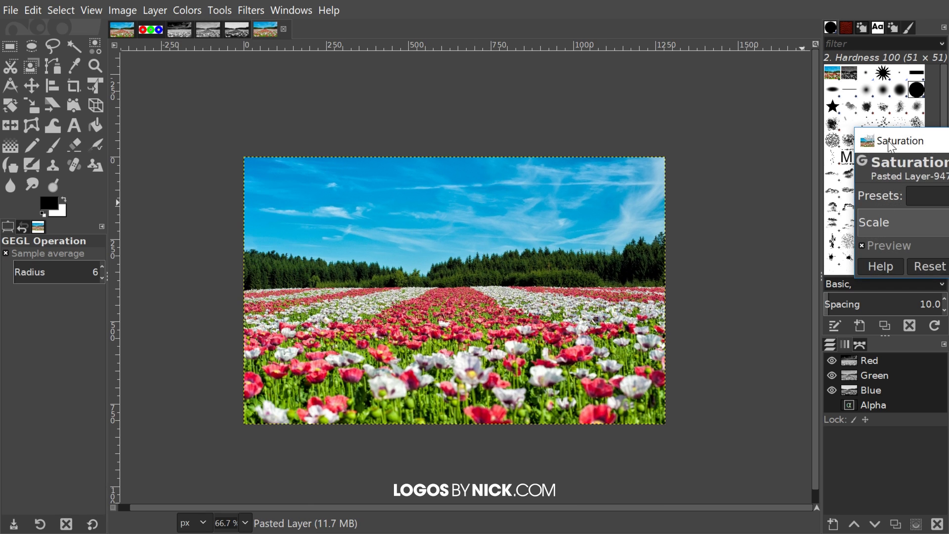
{"action": "left_click_drag", "start_coordinate": [889, 141], "coordinate": [654, 114]}
{"action": "left_click_drag", "start_coordinate": [687, 202], "coordinate": [417, 258]}
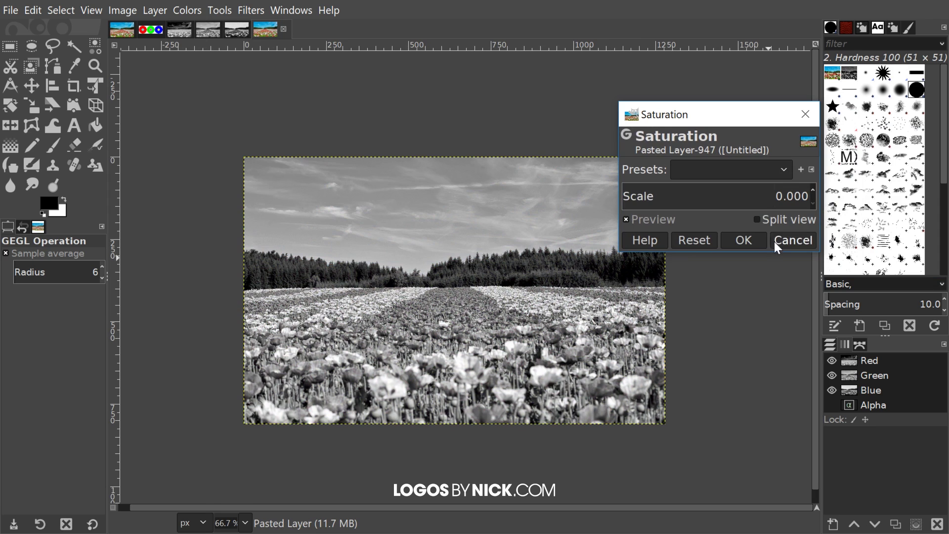
{"action": "left_click", "coordinate": [758, 241]}
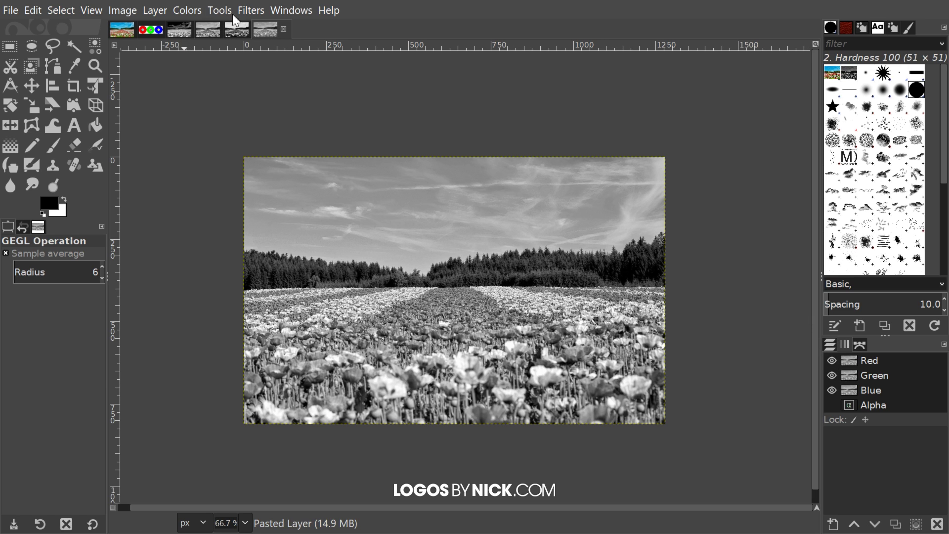
- Copy the visible content of the decomposed grayscale red-channel image
{"action": "left_click", "coordinate": [169, 34]}
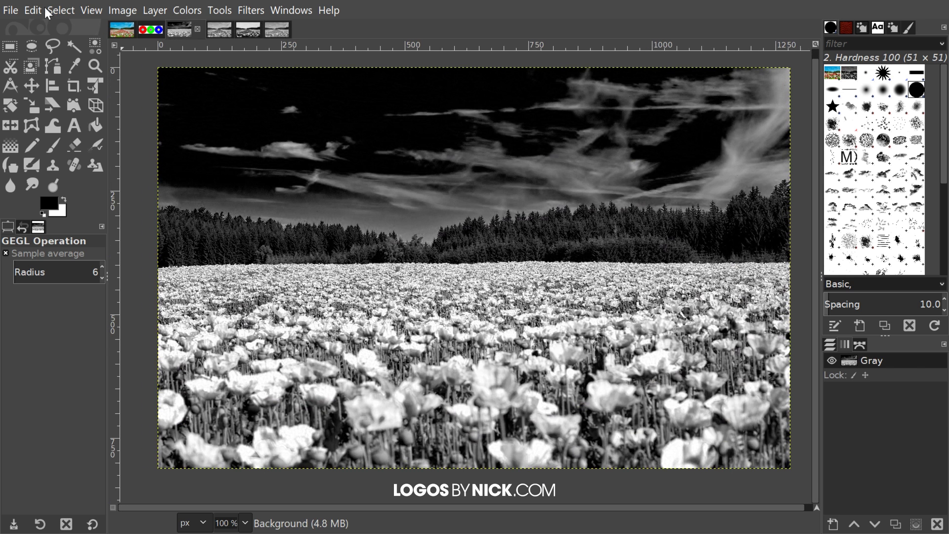
{"action": "left_click", "coordinate": [35, 10]}
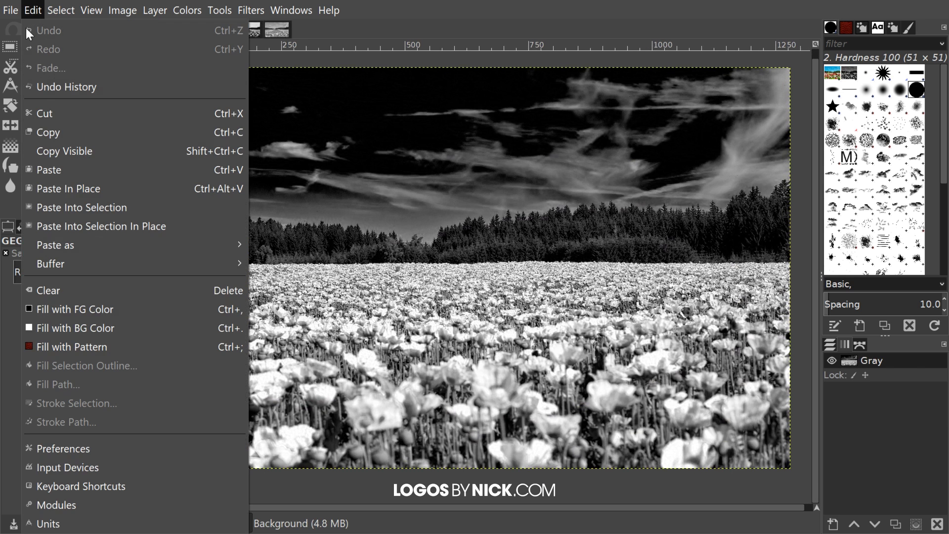
{"action": "left_click", "coordinate": [64, 158]}
- Make Red the only active channel of the desaturated copy and paste the copied red-channel image into it
{"action": "left_click", "coordinate": [218, 31]}
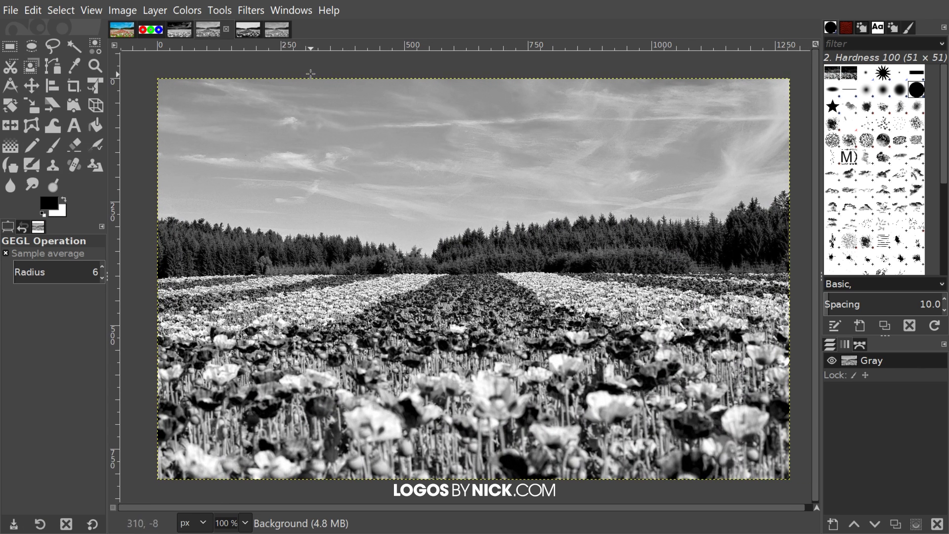
{"action": "left_click", "coordinate": [272, 33]}
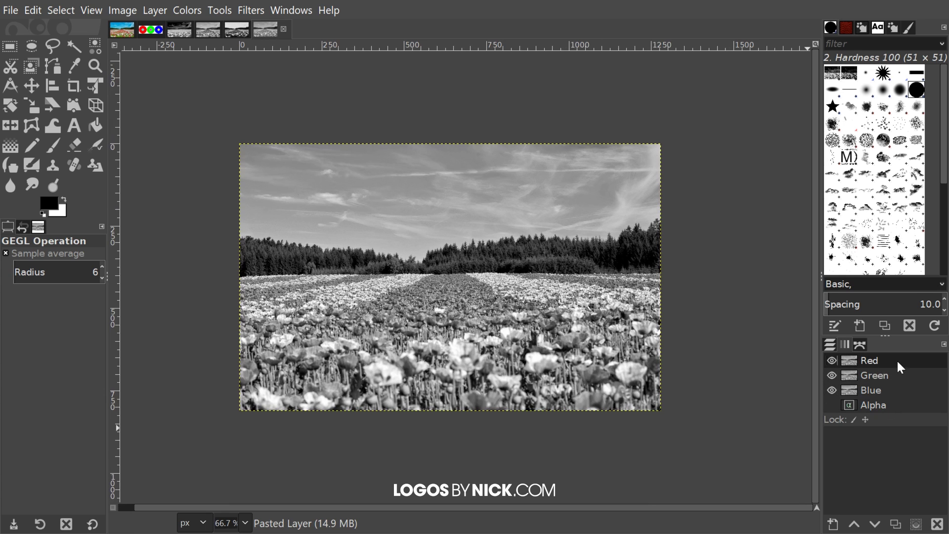
{"action": "scroll", "coordinate": [517, 207], "scroll_direction": "up", "scroll_amount": 1}
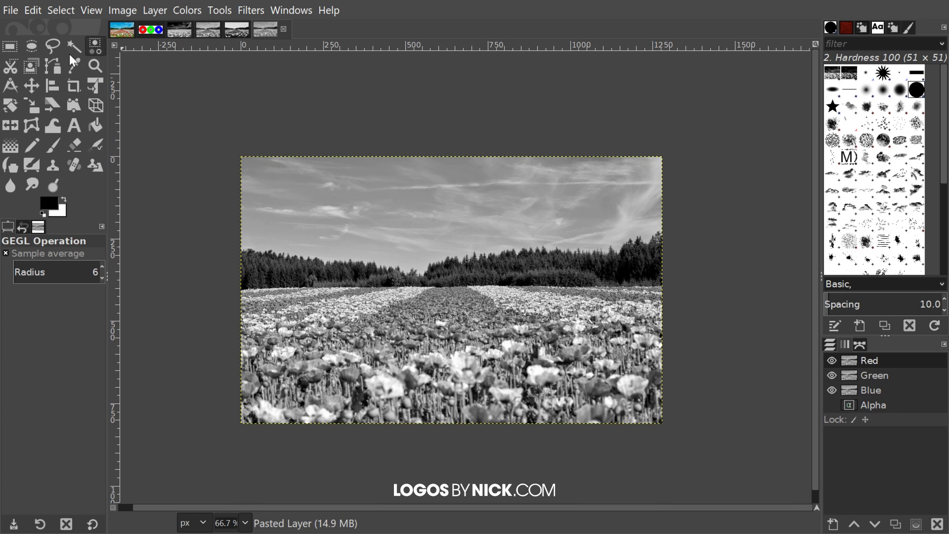
{"action": "left_click", "coordinate": [29, 11]}
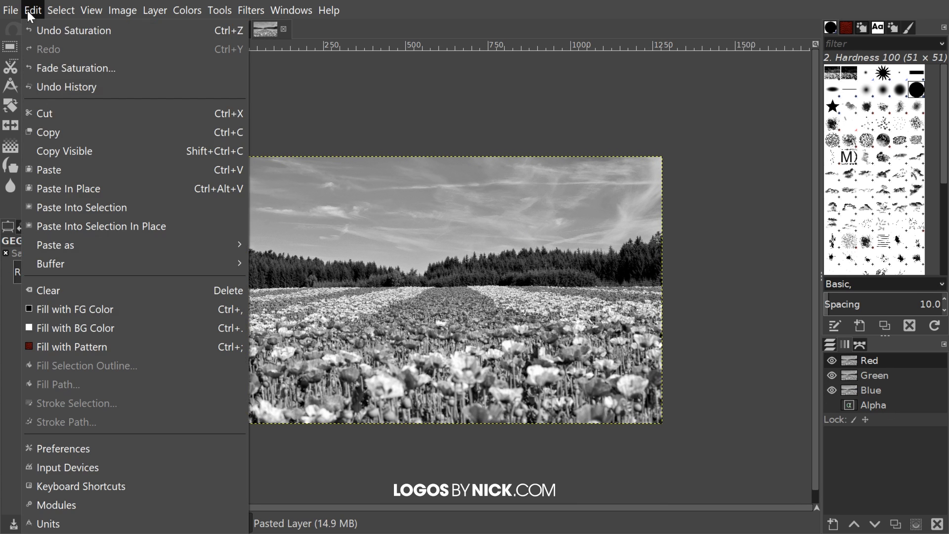
{"action": "left_click", "coordinate": [58, 169]}
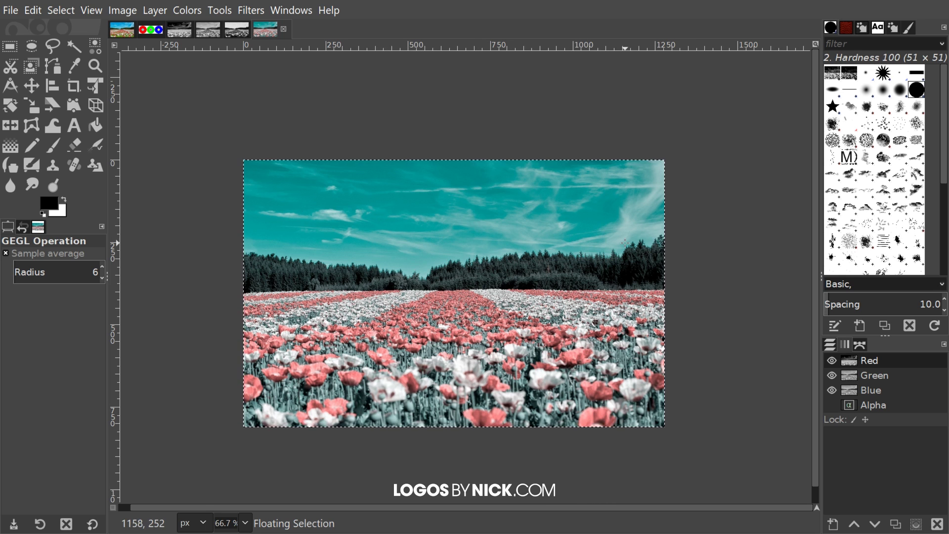
- Compare the pasted result with the red, green and blue circles image and examine the floating selection in the layer stack
{"action": "left_click", "coordinate": [150, 31]}
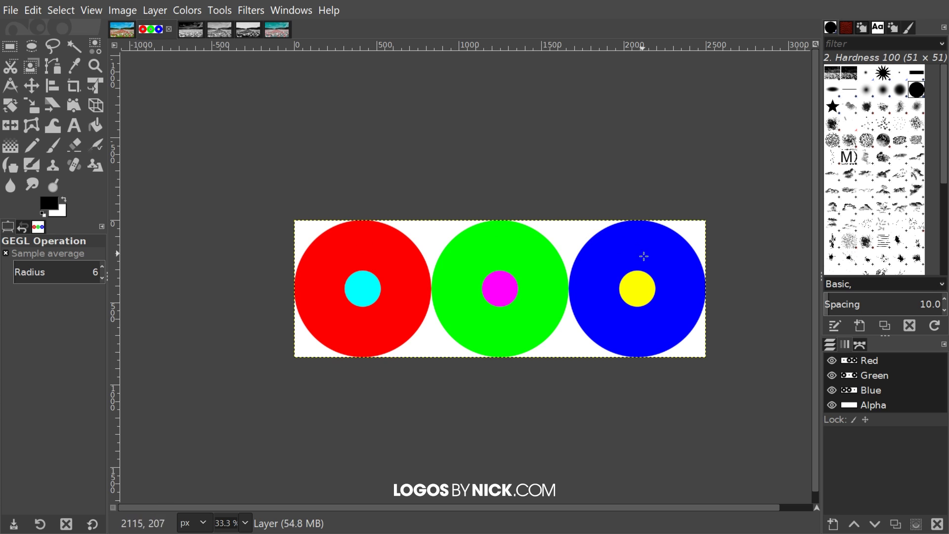
{"action": "left_click_drag", "start_coordinate": [578, 217], "coordinate": [600, 230]}
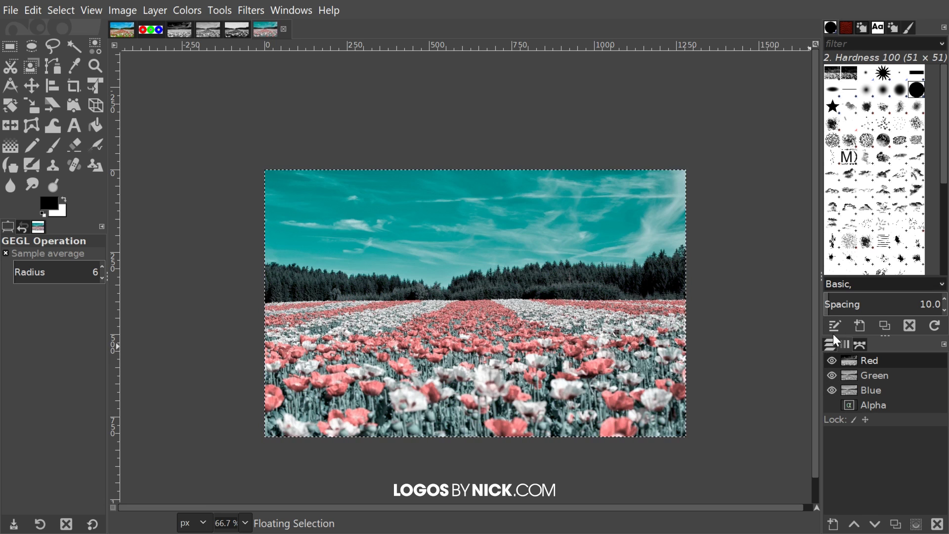
{"action": "left_click", "coordinate": [828, 345]}
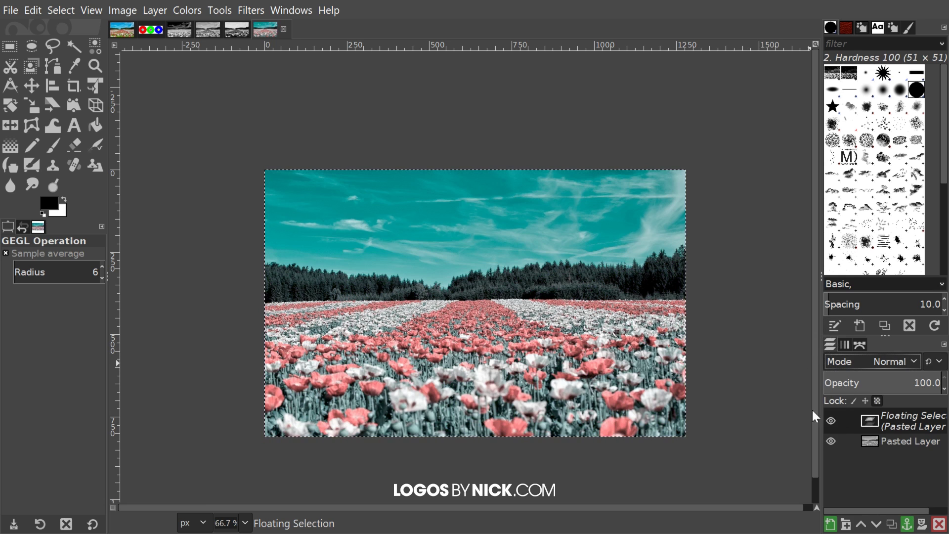
- Try the floating selection in the Green channel alone and the Blue channel alone, and return it to the Red channel
{"action": "left_click", "coordinate": [845, 345]}
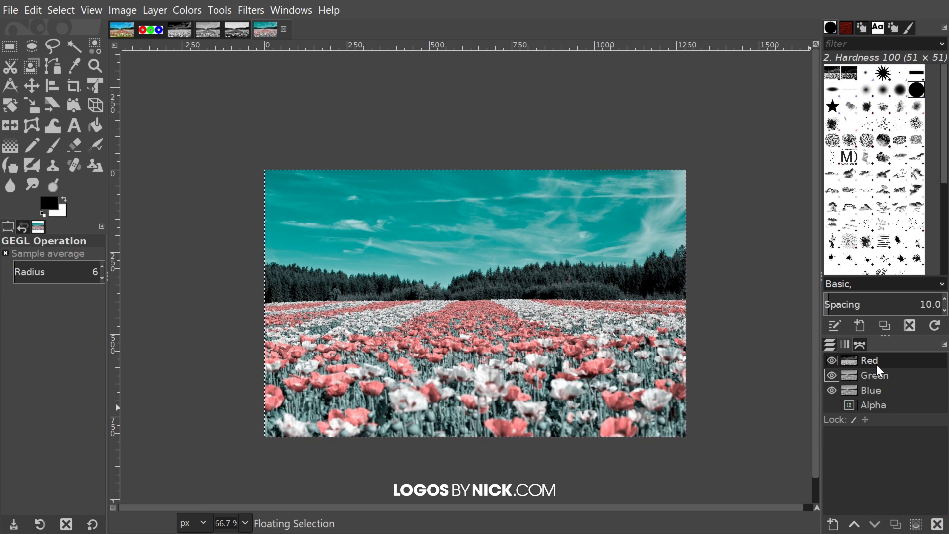
{"action": "left_click", "coordinate": [876, 364]}
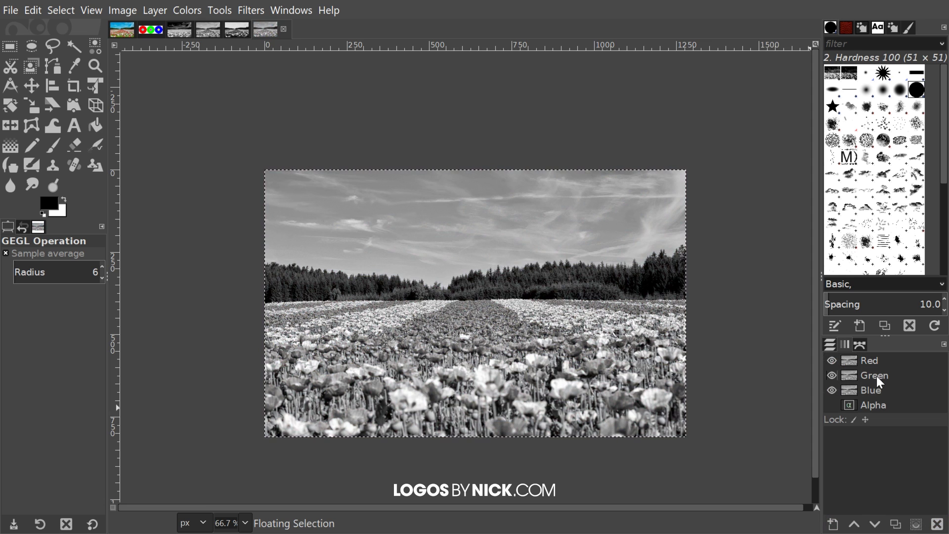
{"action": "left_click", "coordinate": [876, 376]}
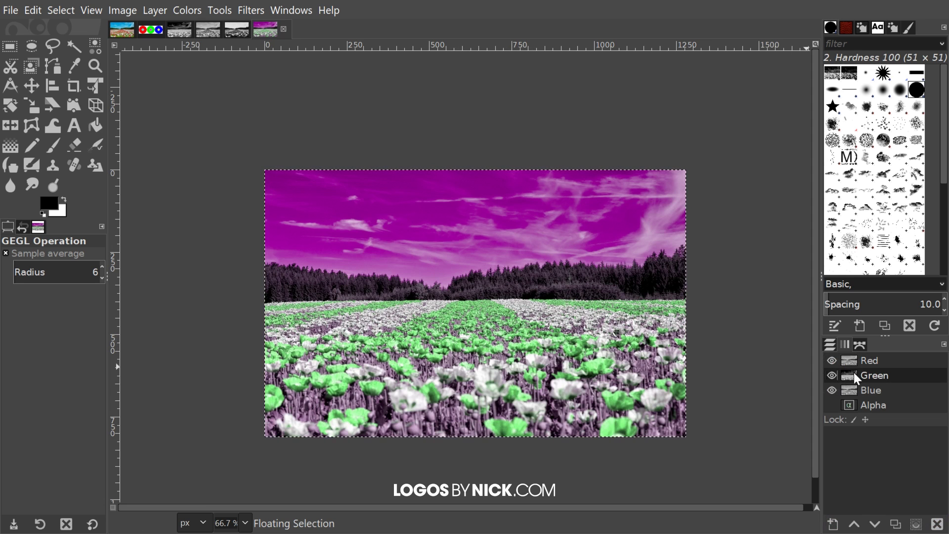
{"action": "left_click", "coordinate": [877, 376]}
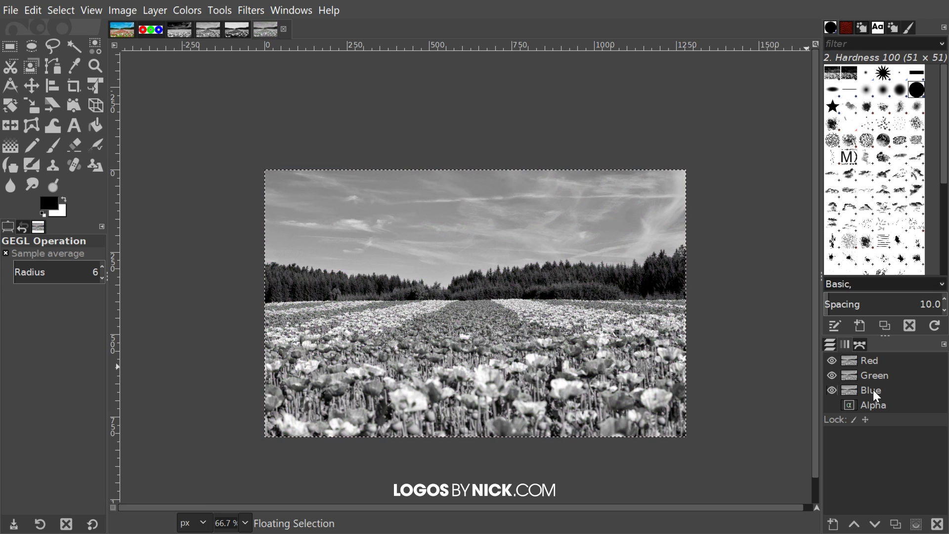
{"action": "left_click", "coordinate": [870, 390]}
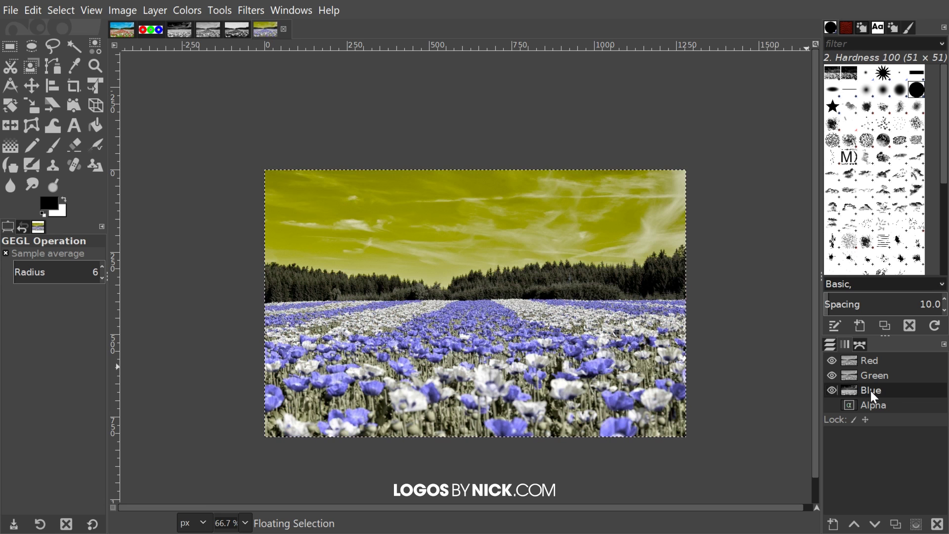
{"action": "left_click", "coordinate": [900, 387]}
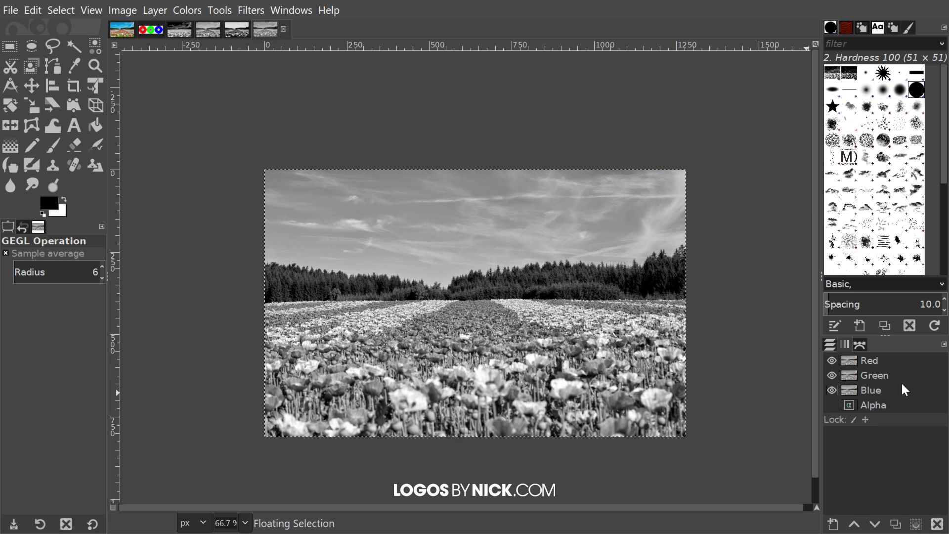
{"action": "left_click", "coordinate": [873, 360]}
- Anchor the floating red-channel selection onto the pasted layer and return to the channel list
{"action": "left_click", "coordinate": [827, 342]}
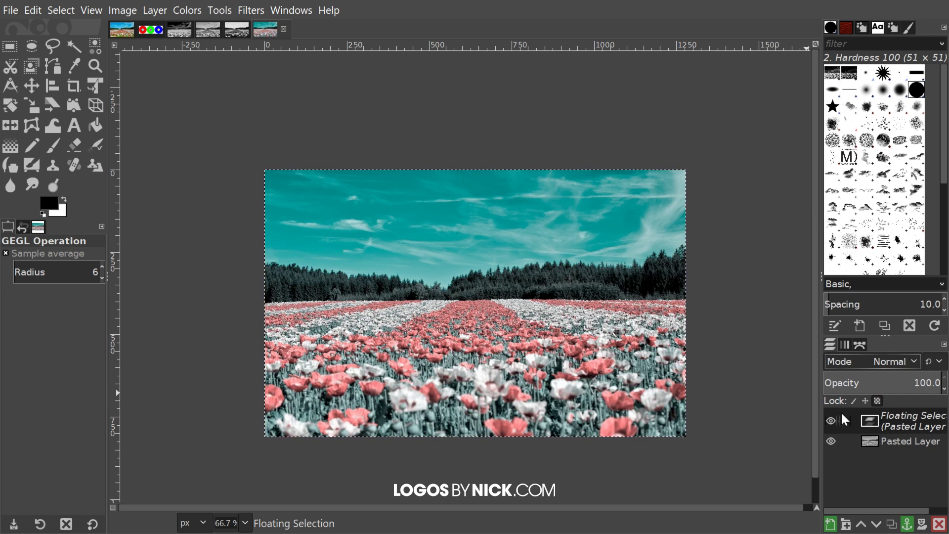
{"action": "left_click", "coordinate": [907, 524]}
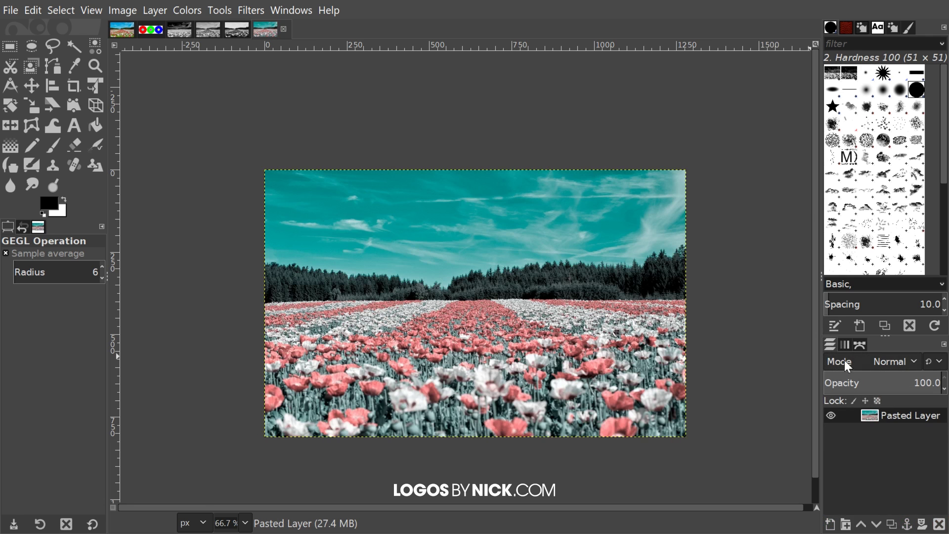
{"action": "left_click", "coordinate": [843, 343]}
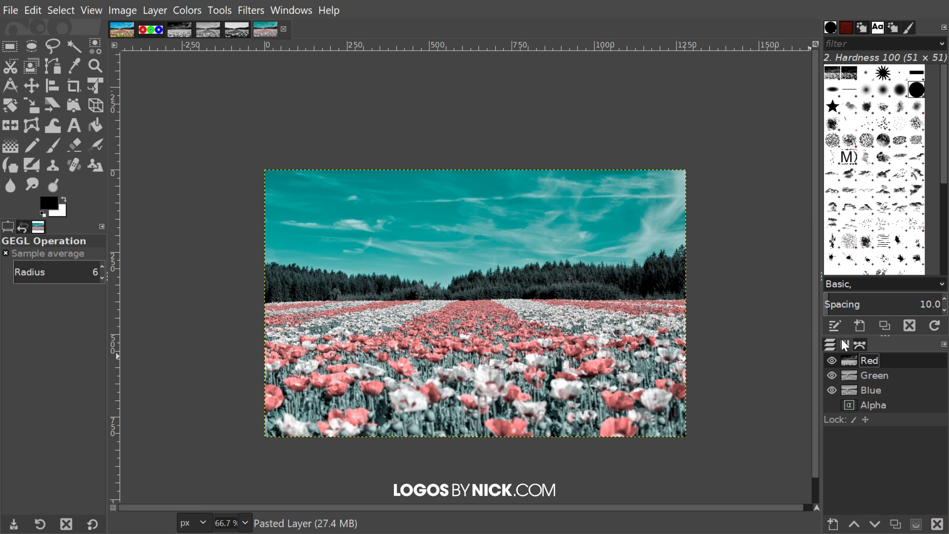
- Copy the visible content of the decomposed grayscale green-channel image
{"action": "left_click", "coordinate": [200, 29]}
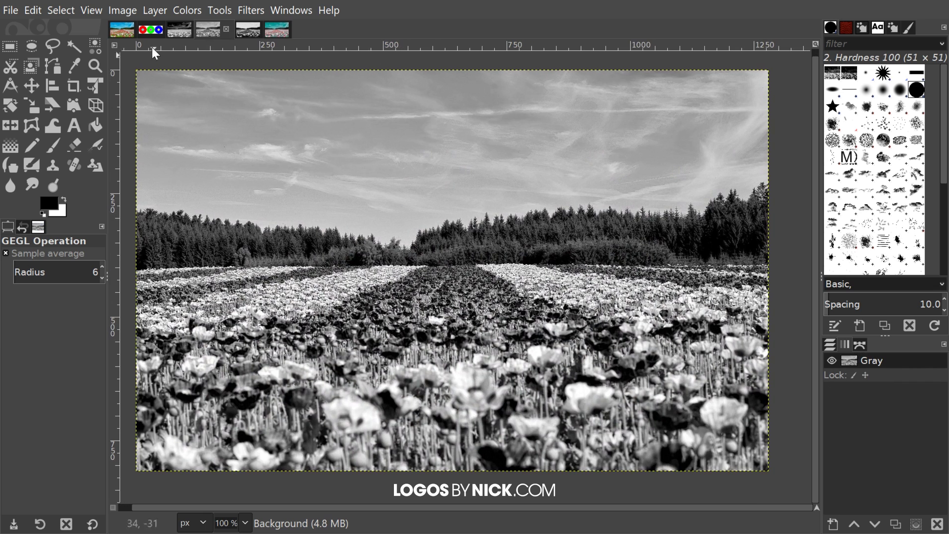
{"action": "left_click", "coordinate": [31, 9]}
{"action": "left_click", "coordinate": [65, 147]}
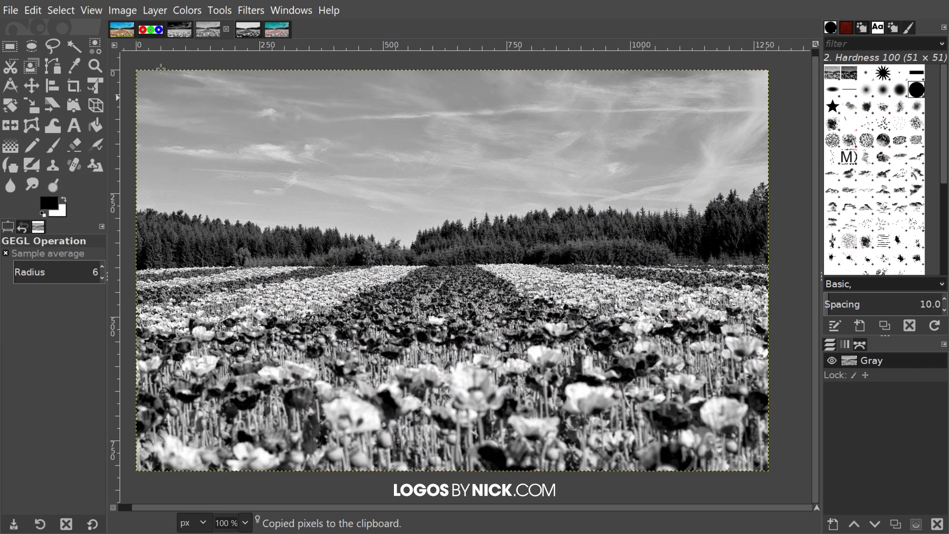
- Make Green the only active channel of the desaturated copy and paste the copied green-channel image into it
{"action": "left_click", "coordinate": [278, 29]}
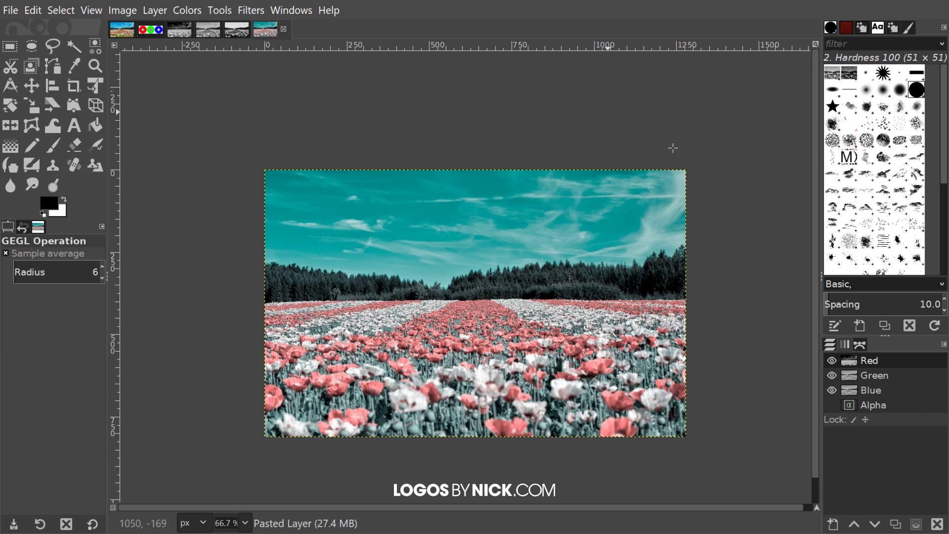
{"action": "left_click", "coordinate": [876, 375]}
{"action": "left_click", "coordinate": [877, 358]}
{"action": "scroll", "coordinate": [290, 187], "scroll_direction": "right", "scroll_amount": 1}
{"action": "scroll", "coordinate": [290, 187], "scroll_direction": "down", "scroll_amount": 1}
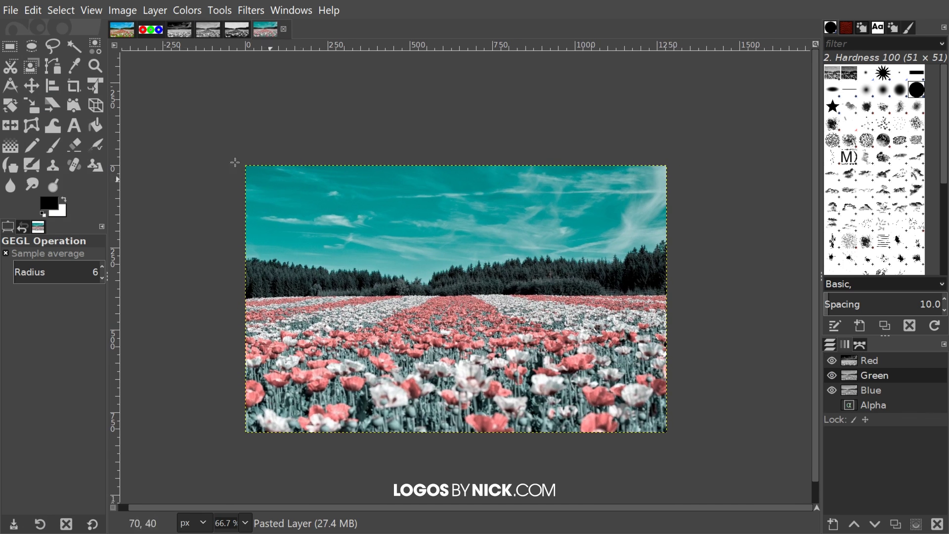
{"action": "left_click", "coordinate": [39, 9]}
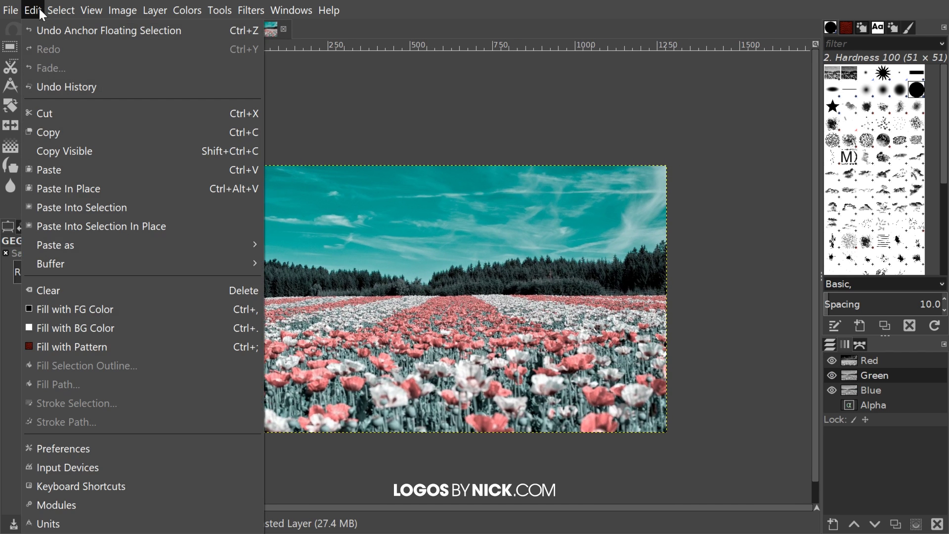
{"action": "left_click", "coordinate": [60, 161]}
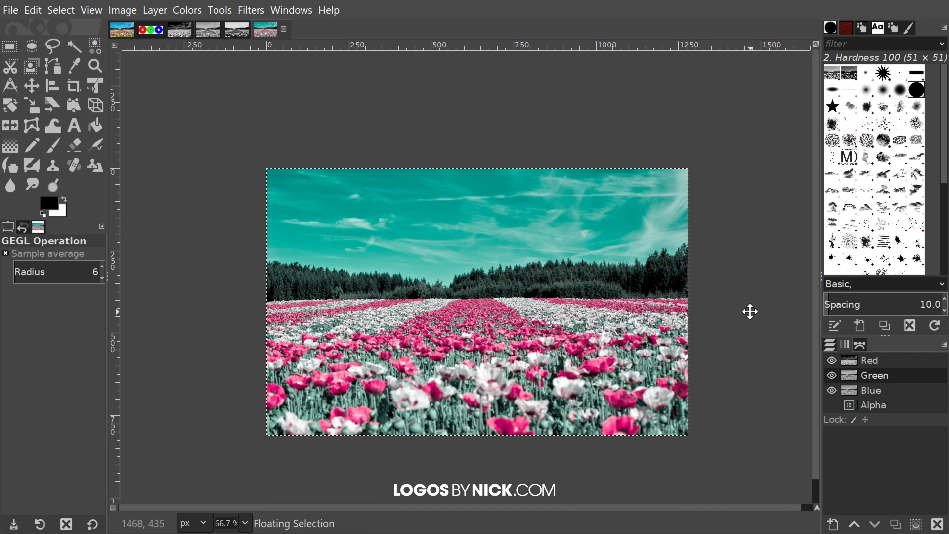
- Anchor the floating green-channel selection onto the pasted layer and make Blue the only active channel
{"action": "left_click", "coordinate": [830, 344]}
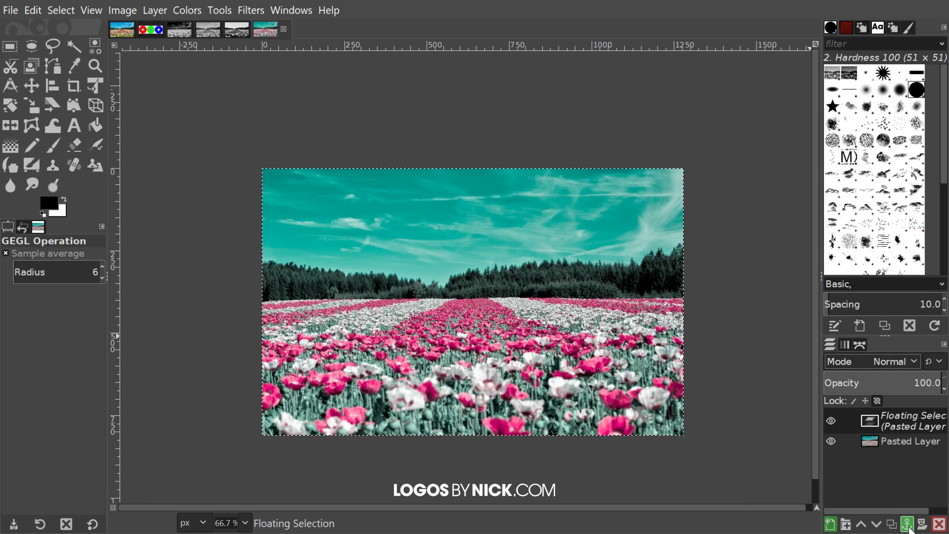
{"action": "left_click", "coordinate": [907, 524]}
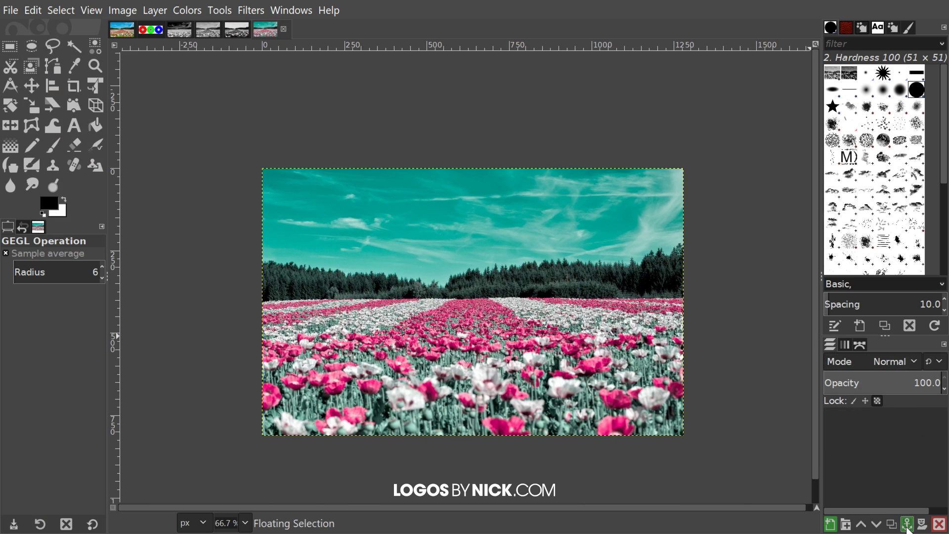
{"action": "left_click", "coordinate": [845, 345]}
{"action": "left_click", "coordinate": [873, 376]}
{"action": "left_click", "coordinate": [870, 391]}
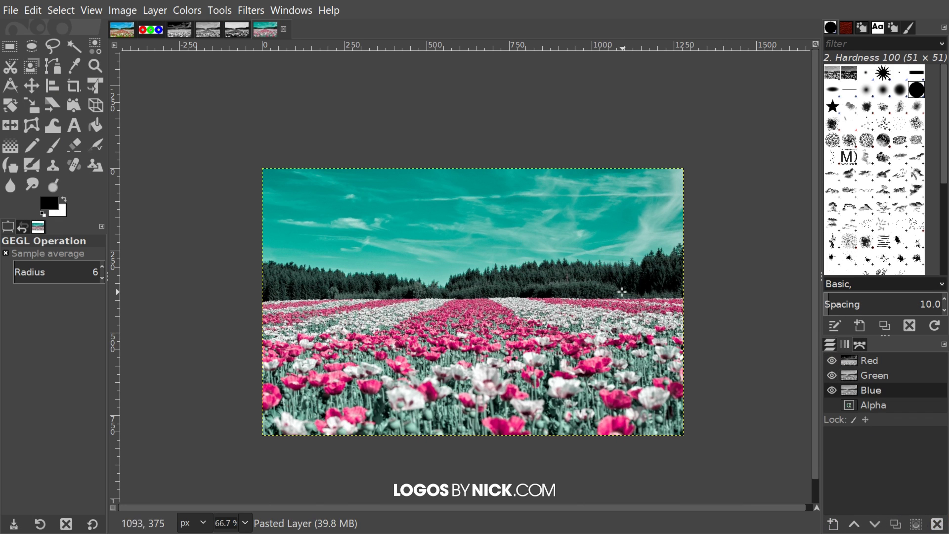
- Copy the visible content of the decomposed grayscale blue-channel image
{"action": "left_click", "coordinate": [237, 29]}
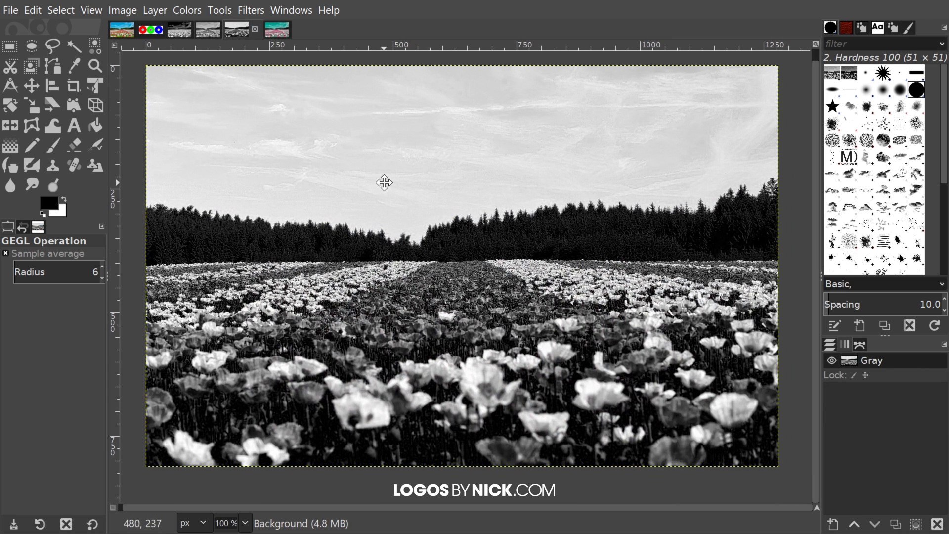
{"action": "left_click", "coordinate": [32, 10]}
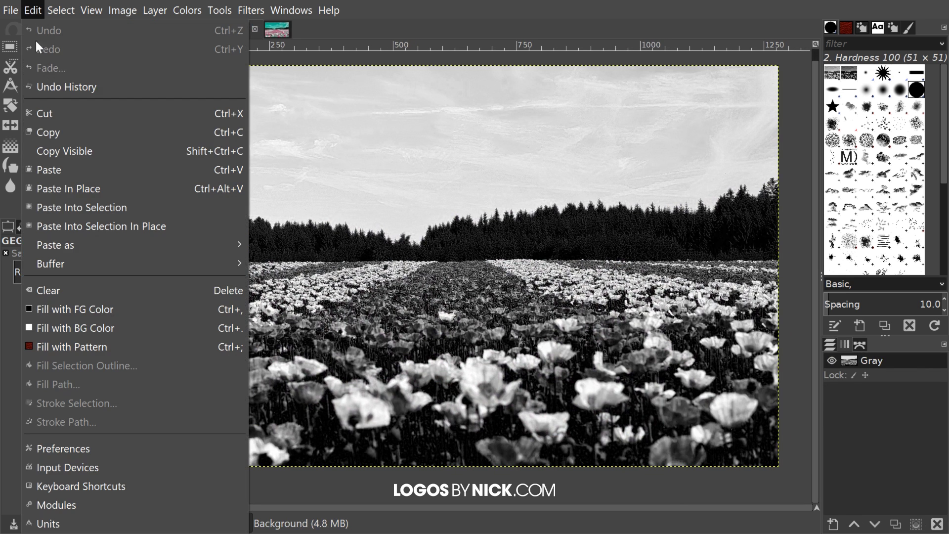
{"action": "left_click", "coordinate": [66, 150]}
- Paste the copied blue-channel image into the Blue channel of the working copy and anchor the floating selection
{"action": "left_click", "coordinate": [265, 29]}
{"action": "left_click", "coordinate": [33, 10]}
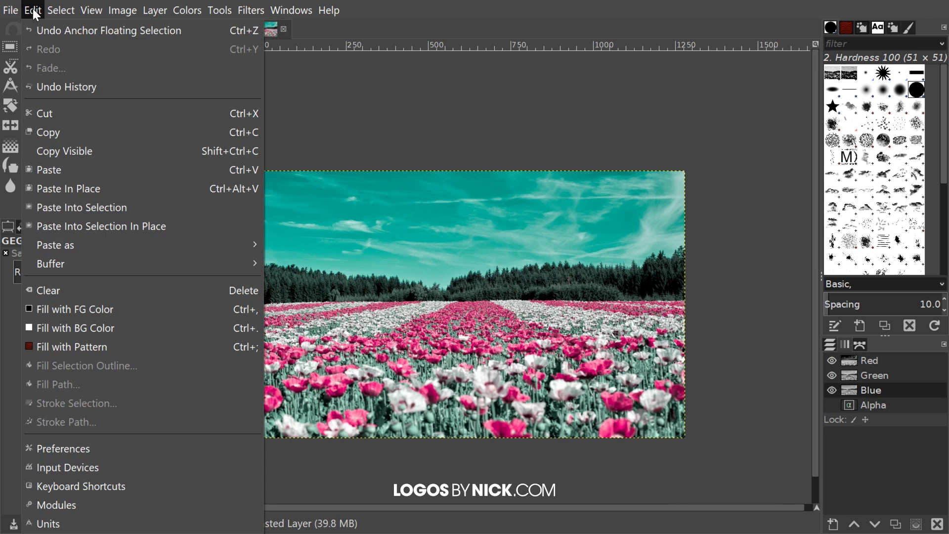
{"action": "left_click", "coordinate": [43, 170]}
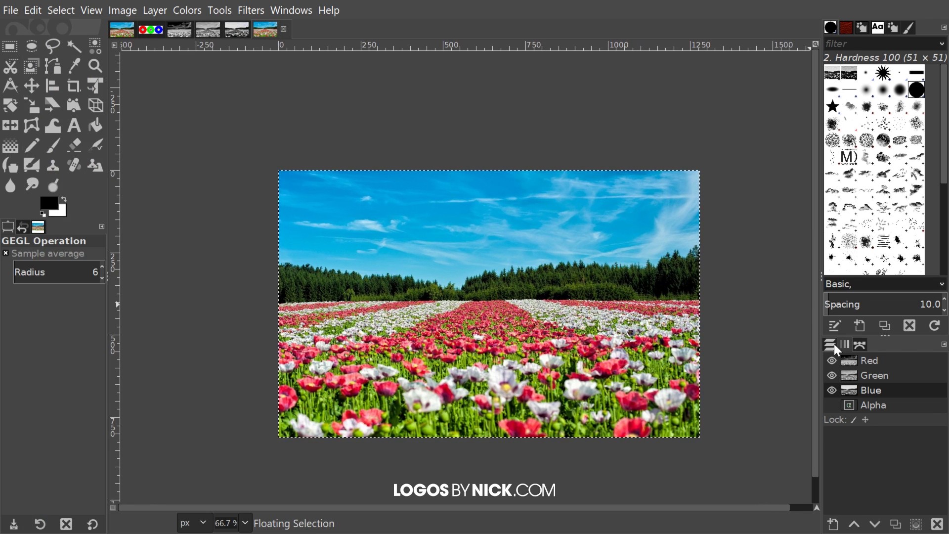
{"action": "left_click", "coordinate": [830, 345]}
{"action": "left_click", "coordinate": [906, 524]}
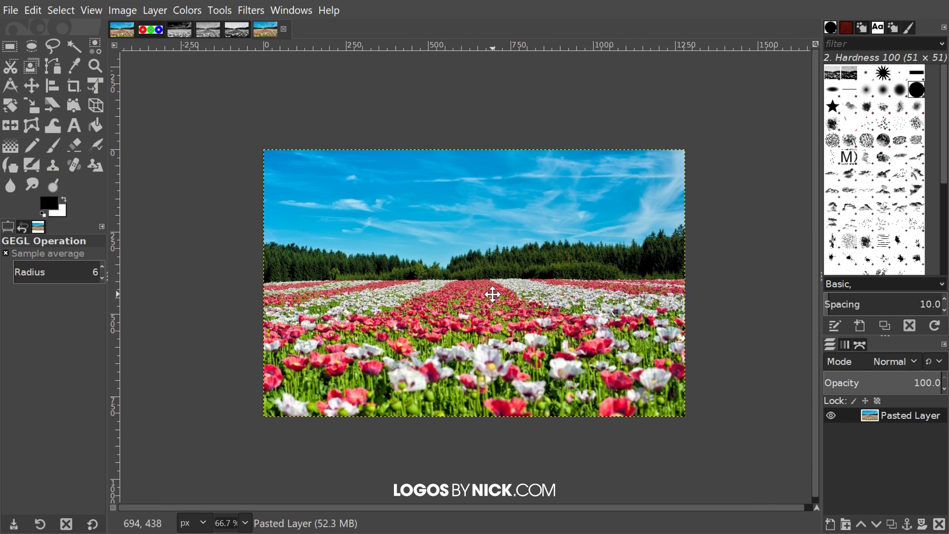
- Compare the decomposed grayscale red-channel and green-channel images
{"action": "left_click", "coordinate": [179, 31]}
{"action": "left_click", "coordinate": [219, 30]}
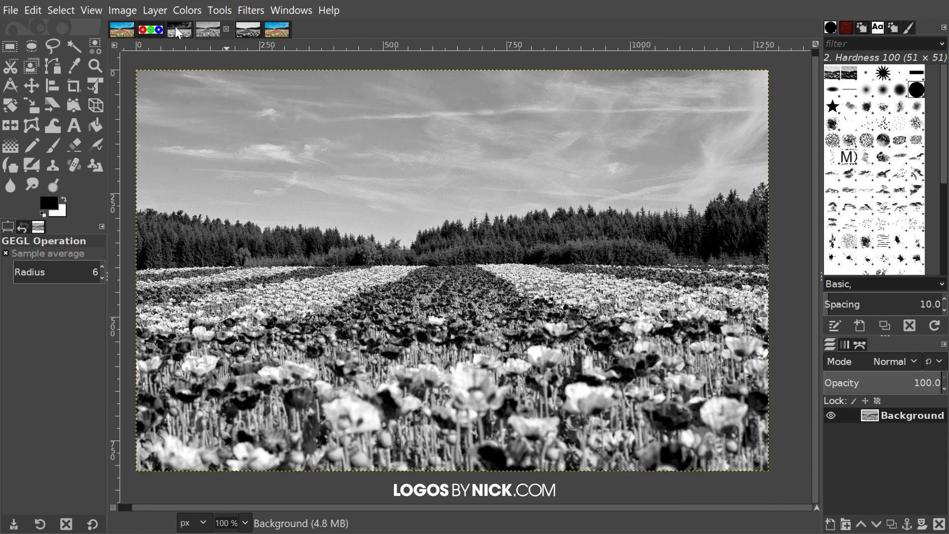
{"action": "left_click", "coordinate": [176, 30]}
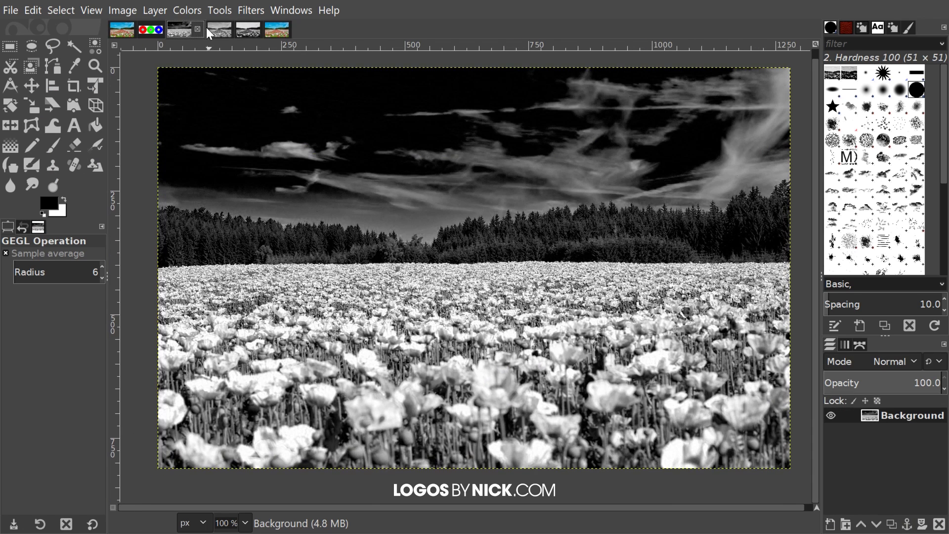
- Compare the rebuilt color working copy with the original photo by switching between the two images
{"action": "left_click", "coordinate": [220, 29]}
{"action": "left_click", "coordinate": [122, 30]}
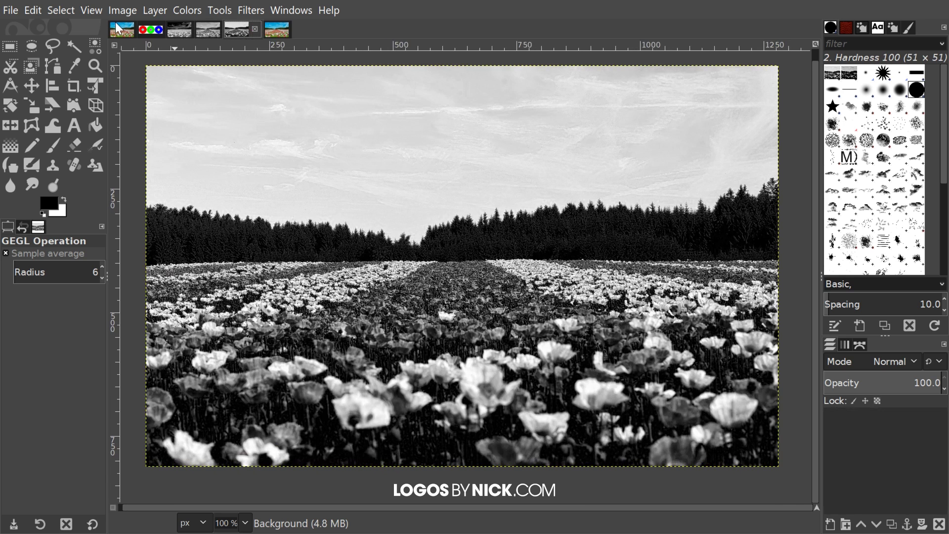
{"action": "left_click", "coordinate": [277, 31]}
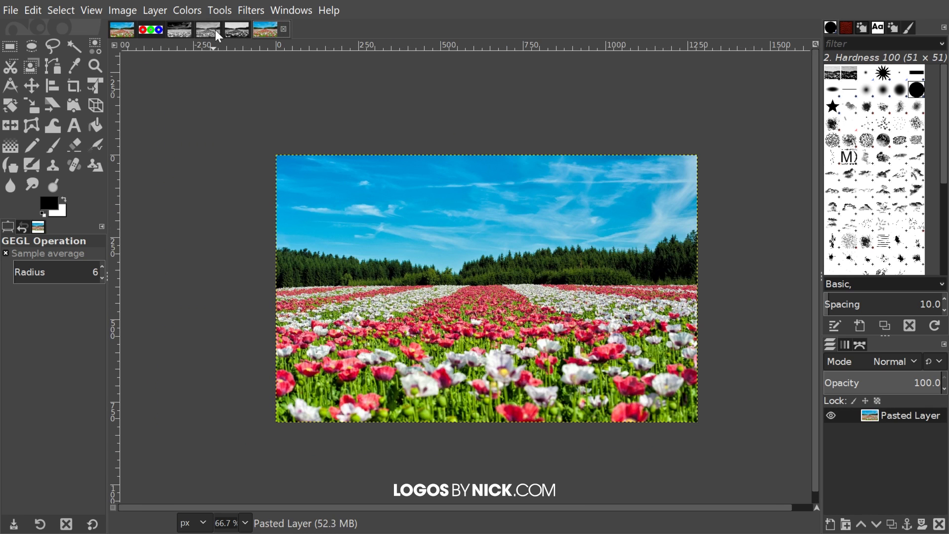
{"action": "left_click", "coordinate": [123, 30]}
{"action": "left_click", "coordinate": [274, 28]}
{"action": "left_click", "coordinate": [126, 27]}
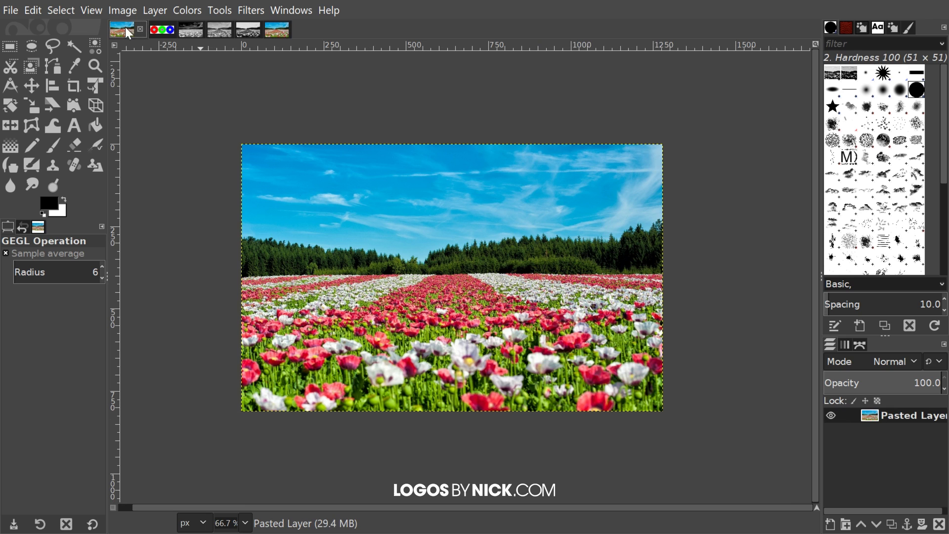
{"action": "left_click", "coordinate": [277, 29]}
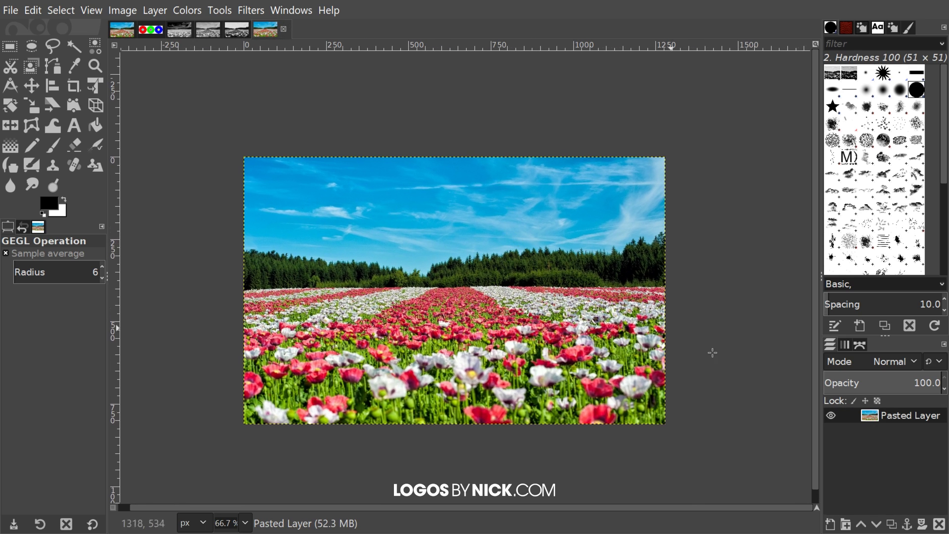
- Try painting white on the Blue channel over the trees and flowers with the Paintbrush, and undo the strokes
{"action": "left_click", "coordinate": [844, 345]}
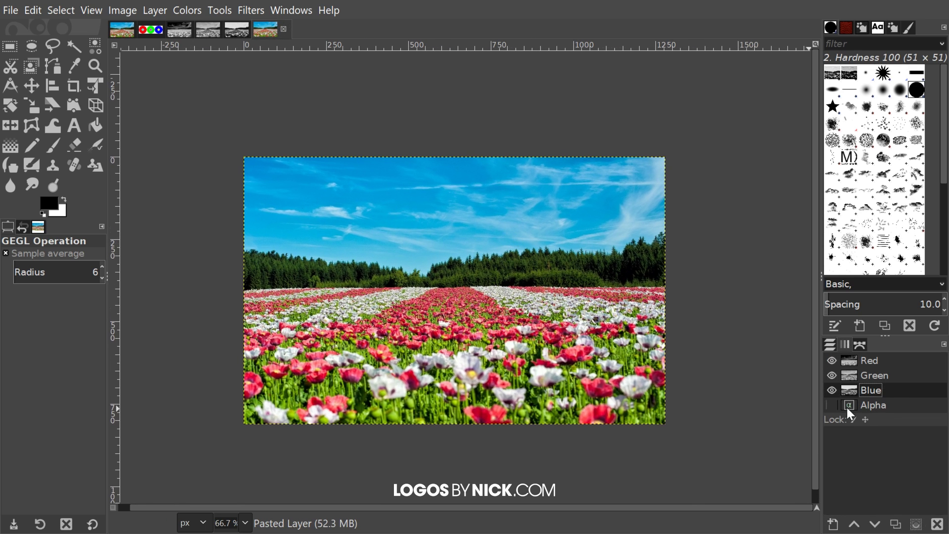
{"action": "left_click_drag", "start_coordinate": [455, 274], "coordinate": [466, 279]}
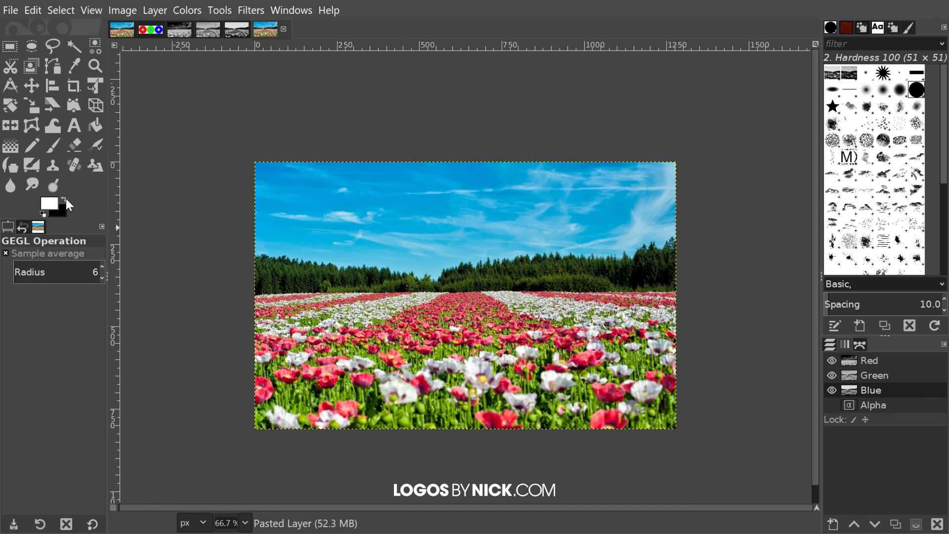
{"action": "left_click", "coordinate": [53, 145]}
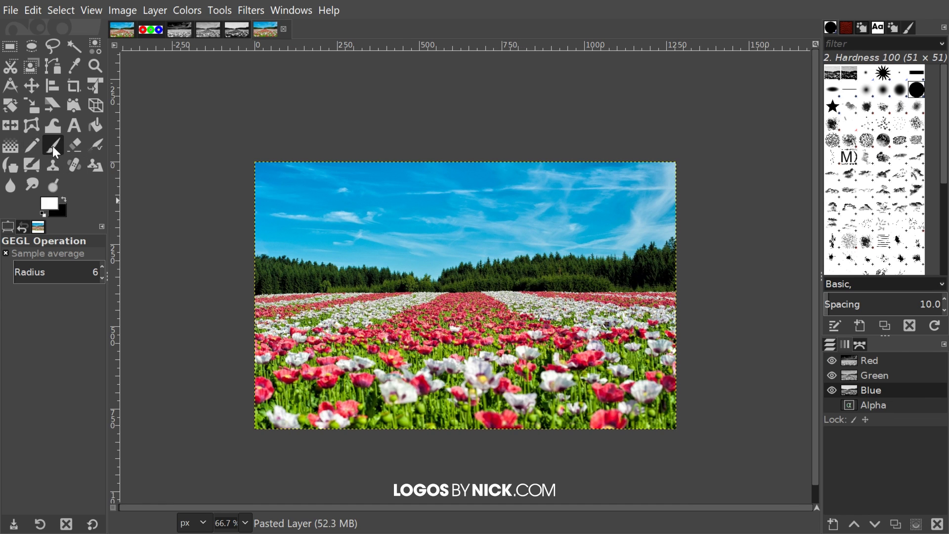
{"action": "mouse_move", "coordinate": [426, 298]}
{"action": "left_mouse_down"}
{"action": "mouse_move", "coordinate": [343, 336]}
{"action": "mouse_move", "coordinate": [445, 260]}
{"action": "mouse_move", "coordinate": [447, 243]}
{"action": "mouse_move", "coordinate": [389, 278]}
{"action": "mouse_move", "coordinate": [252, 267]}
{"action": "left_mouse_up"}
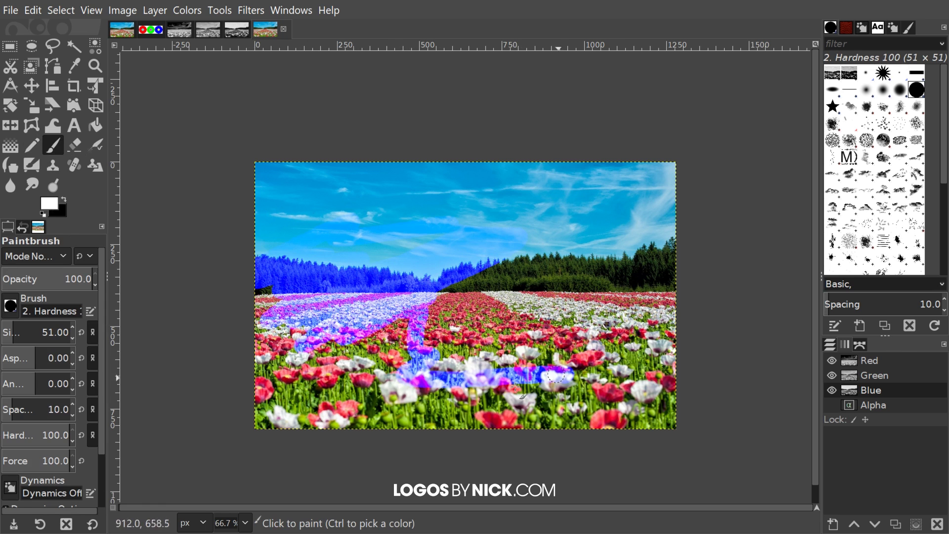
{"action": "key", "text": "ctrl+z"}
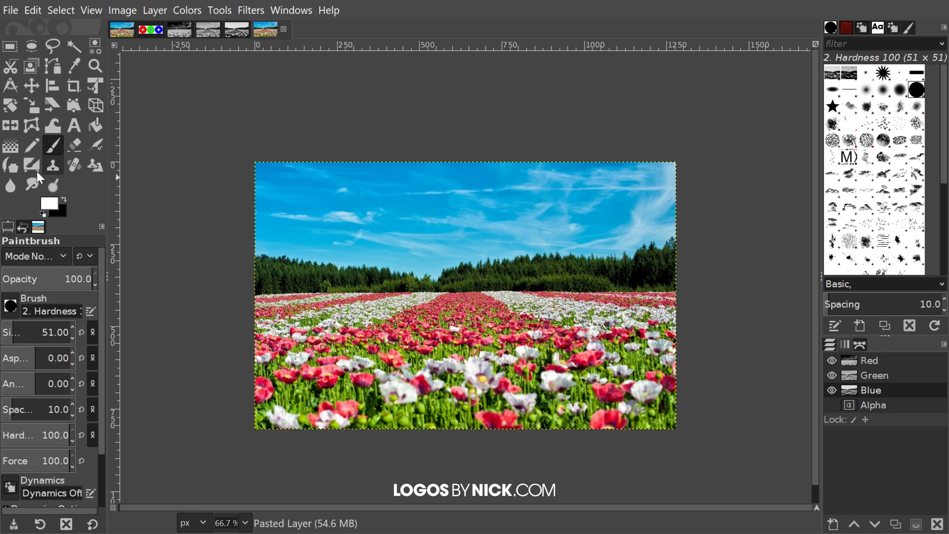
- Try painting black on the Blue channel over the sky and flowers, and undo the strokes
{"action": "mouse_move", "coordinate": [294, 348]}
{"action": "left_mouse_down"}
{"action": "mouse_move", "coordinate": [319, 331]}
{"action": "mouse_move", "coordinate": [205, 295]}
{"action": "mouse_move", "coordinate": [200, 312]}
{"action": "left_mouse_up"}
{"action": "mouse_move", "coordinate": [258, 328]}
{"action": "left_mouse_down"}
{"action": "mouse_move", "coordinate": [347, 228]}
{"action": "mouse_move", "coordinate": [421, 253]}
{"action": "mouse_move", "coordinate": [410, 203]}
{"action": "mouse_move", "coordinate": [369, 214]}
{"action": "mouse_move", "coordinate": [351, 234]}
{"action": "mouse_move", "coordinate": [279, 247]}
{"action": "mouse_move", "coordinate": [368, 179]}
{"action": "mouse_move", "coordinate": [494, 198]}
{"action": "mouse_move", "coordinate": [570, 273]}
{"action": "left_mouse_up"}
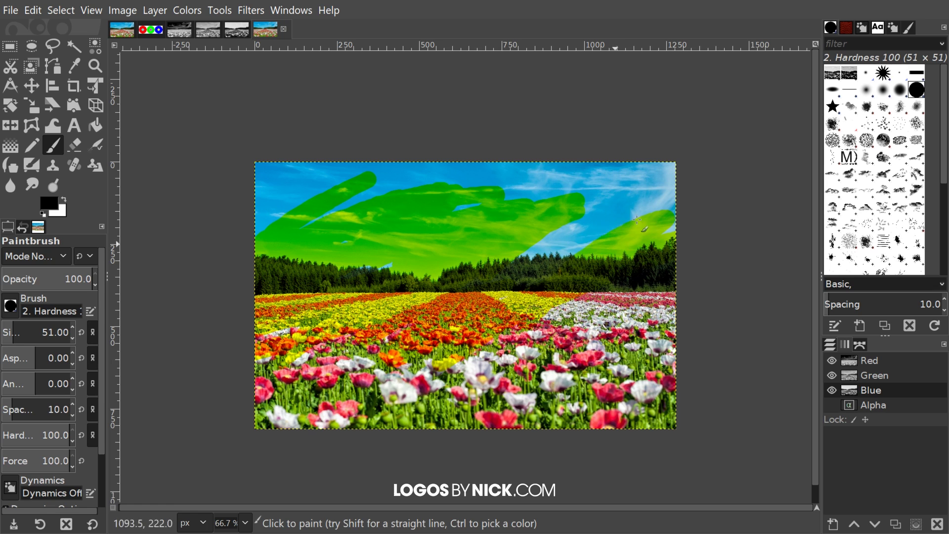
{"action": "key", "text": "ctrl+z"}
{"action": "key", "text": "ctrl+z"}
{"action": "key", "text": "ctrl+z"}
{"action": "key", "text": "ctrl+z"}
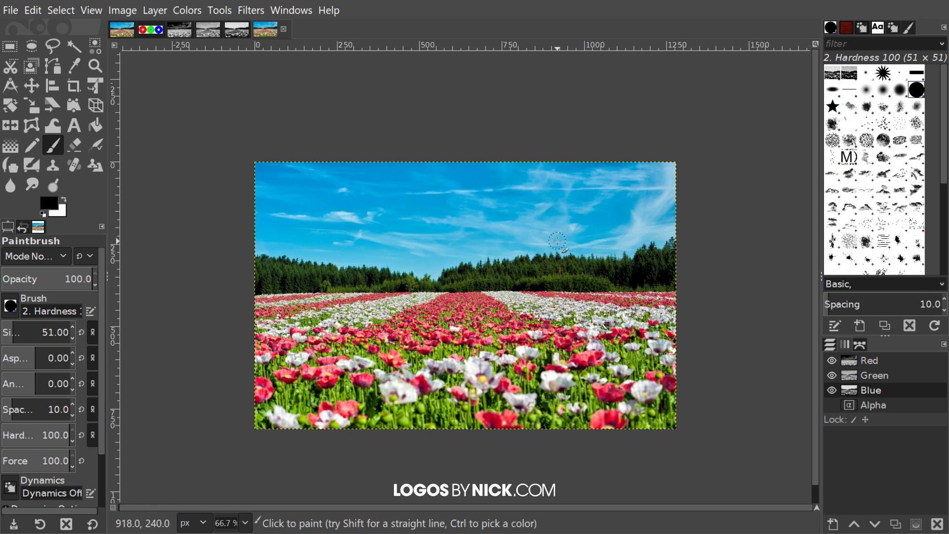
- Activate Green alongside Blue and paint black strokes, followed by white ones, across the photo with a 122.70 brush
{"action": "left_click", "coordinate": [874, 378]}
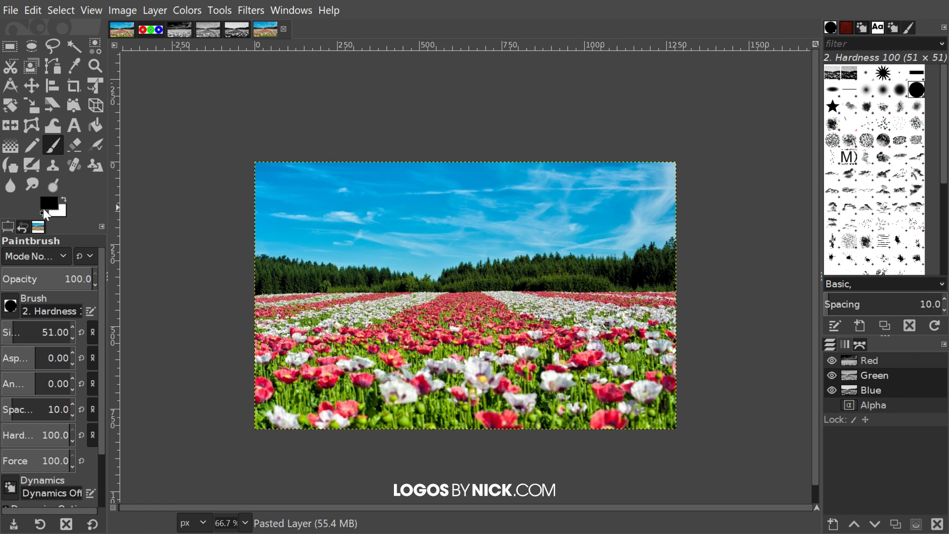
{"action": "left_click_drag", "start_coordinate": [47, 328], "coordinate": [36, 328]}
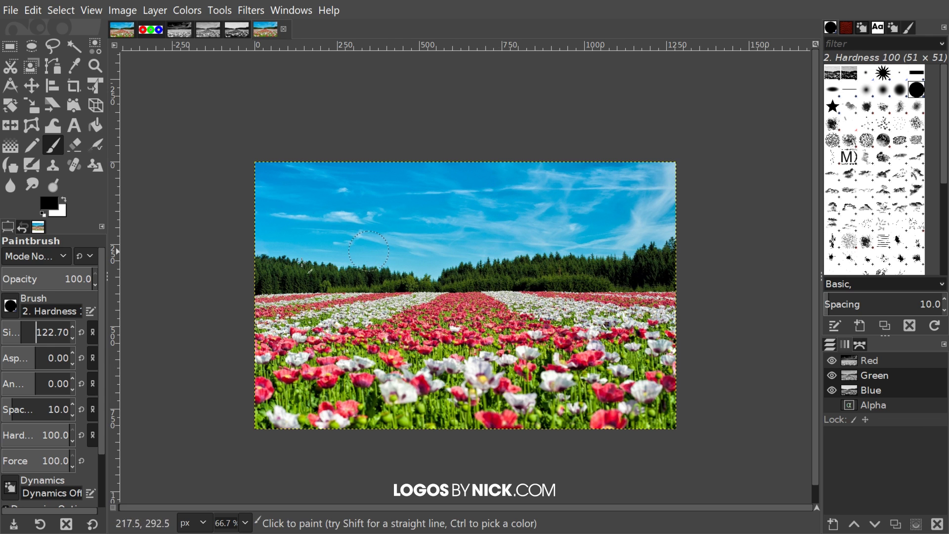
{"action": "mouse_move", "coordinate": [195, 300]}
{"action": "left_mouse_down"}
{"action": "mouse_move", "coordinate": [413, 158]}
{"action": "mouse_move", "coordinate": [266, 365]}
{"action": "mouse_move", "coordinate": [455, 287]}
{"action": "mouse_move", "coordinate": [554, 301]}
{"action": "mouse_move", "coordinate": [646, 276]}
{"action": "mouse_move", "coordinate": [641, 324]}
{"action": "mouse_move", "coordinate": [595, 418]}
{"action": "mouse_move", "coordinate": [593, 277]}
{"action": "mouse_move", "coordinate": [669, 212]}
{"action": "left_mouse_up"}
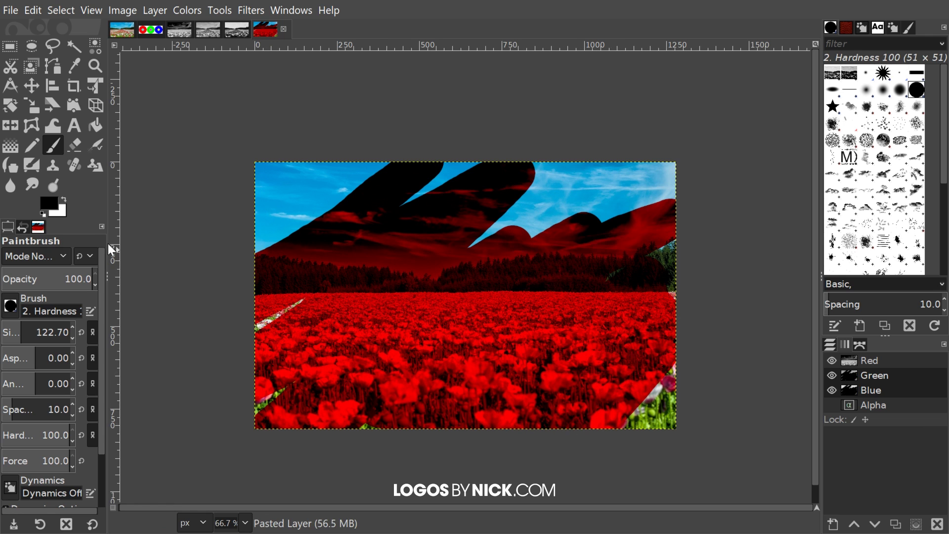
{"action": "left_click", "coordinate": [63, 201]}
{"action": "mouse_move", "coordinate": [308, 301]}
{"action": "left_mouse_down"}
{"action": "mouse_move", "coordinate": [336, 213]}
{"action": "mouse_move", "coordinate": [390, 211]}
{"action": "mouse_move", "coordinate": [493, 261]}
{"action": "mouse_move", "coordinate": [568, 223]}
{"action": "mouse_move", "coordinate": [494, 391]}
{"action": "left_mouse_up"}
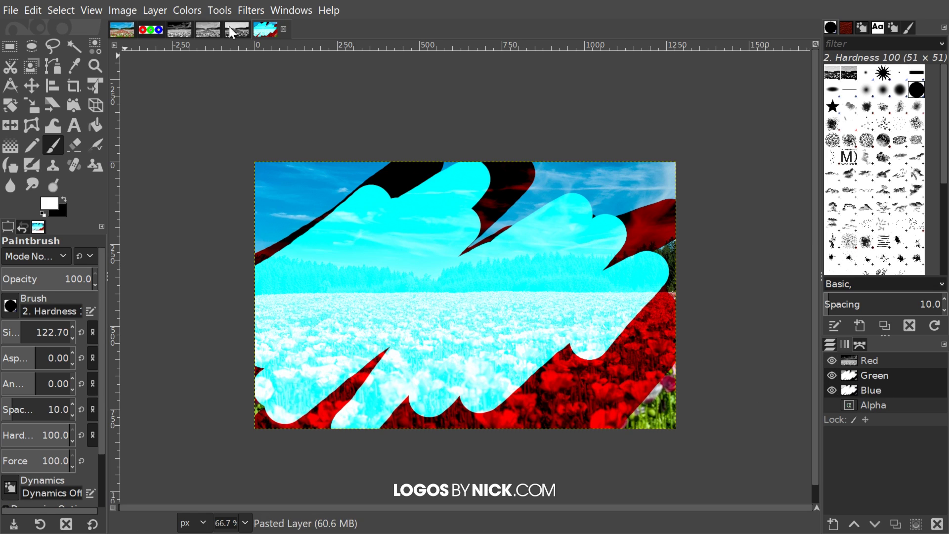
- Review the decomposed grayscale channel images and return to the painted working copy
{"action": "scroll", "coordinate": [228, 28], "scroll_direction": "up", "scroll_amount": 3}
{"action": "scroll", "coordinate": [242, 27], "scroll_direction": "down", "scroll_amount": 1}
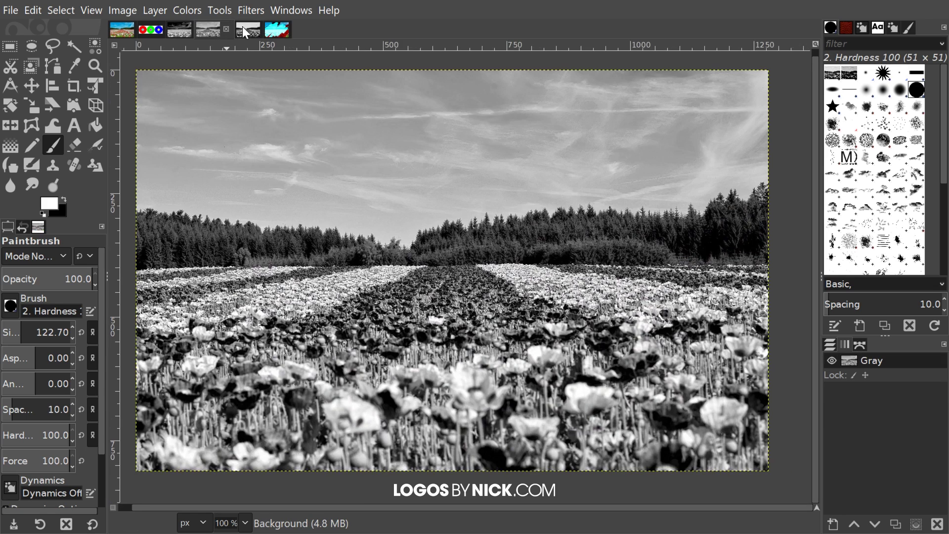
{"action": "scroll", "coordinate": [242, 27], "scroll_direction": "down", "scroll_amount": 1}
{"action": "scroll", "coordinate": [271, 29], "scroll_direction": "down", "scroll_amount": 1}
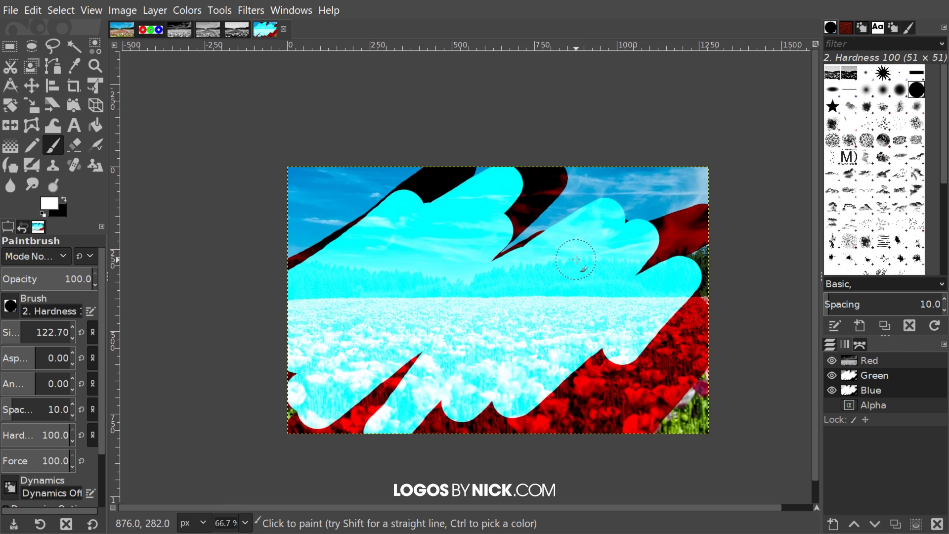
- Undo the black and white strokes on the Green and Blue channels of the working copy
{"action": "key", "text": "ctrl+z"}
{"action": "key", "text": "ctrl+z"}
{"action": "key", "text": "space"}
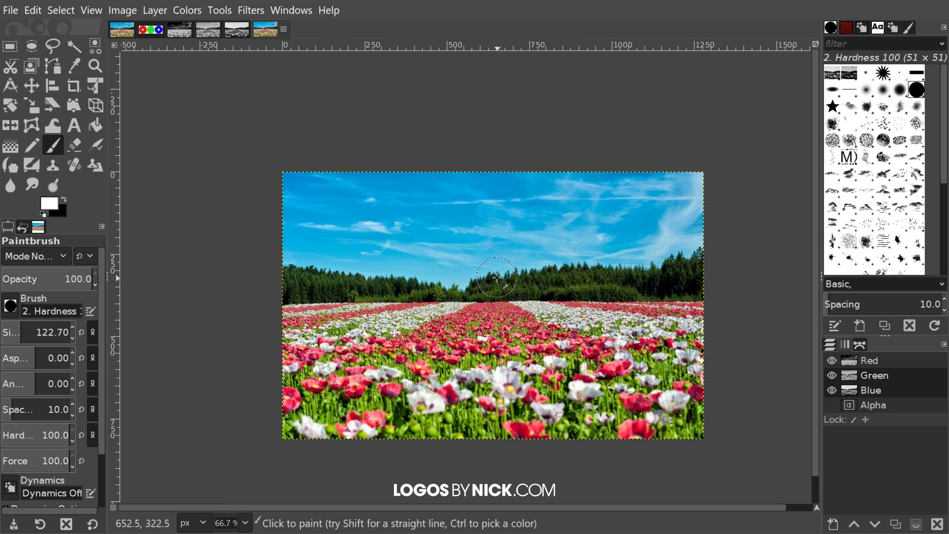